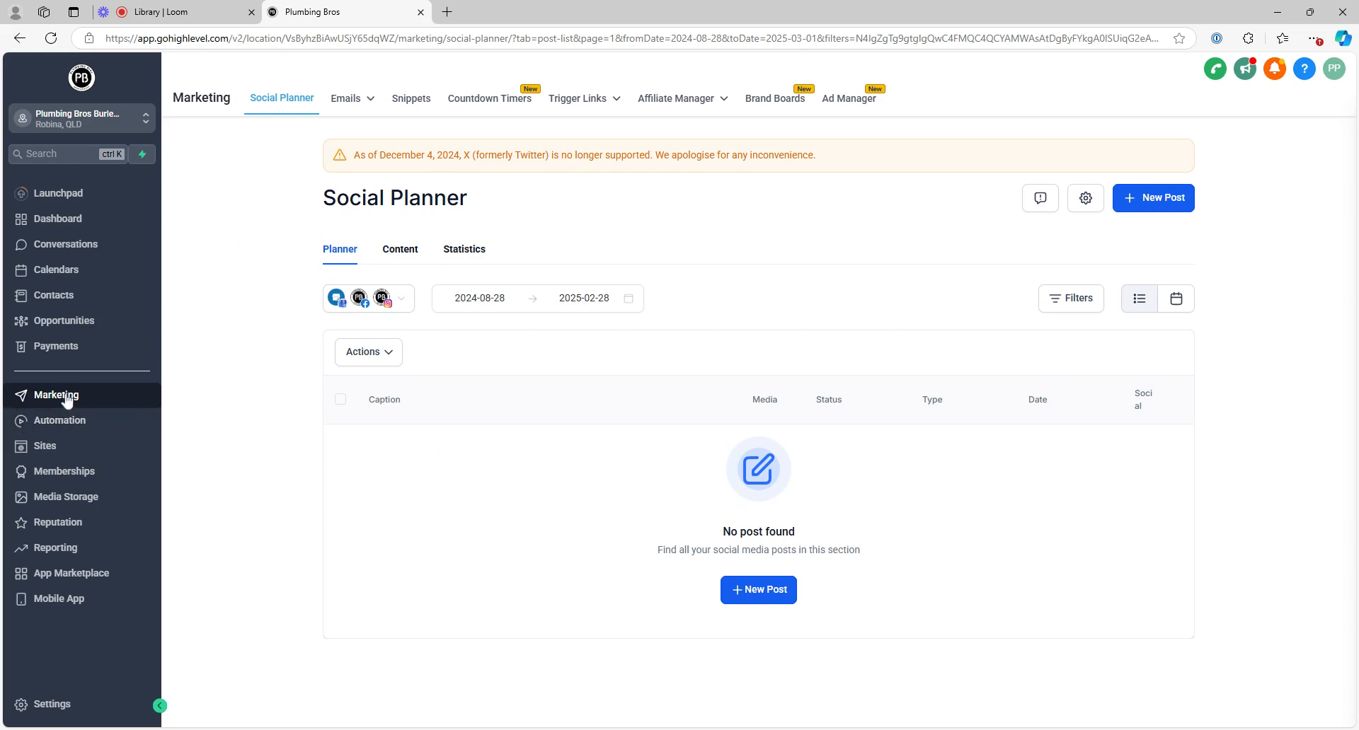
# Open the PB EDM Templates folder in the email marketing templates
pyautogui.click(369, 100)
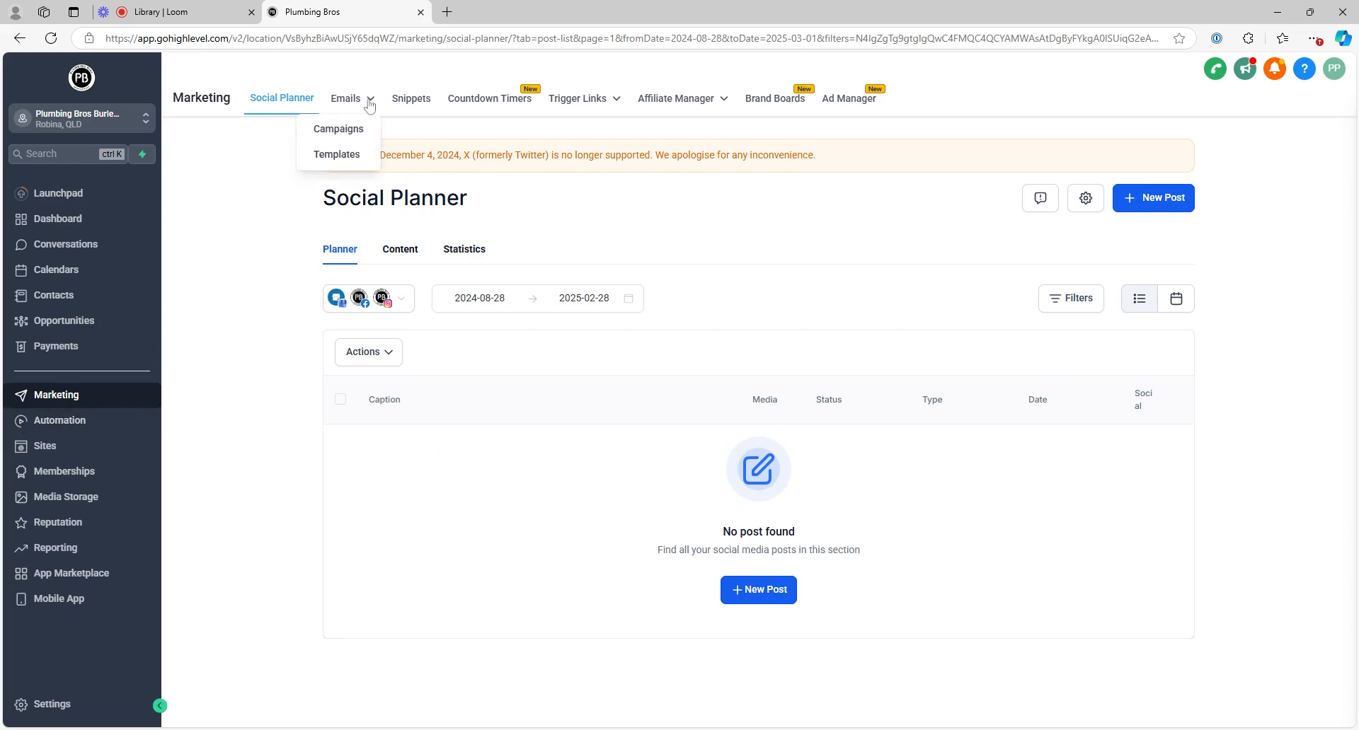
pyautogui.click(352, 159)
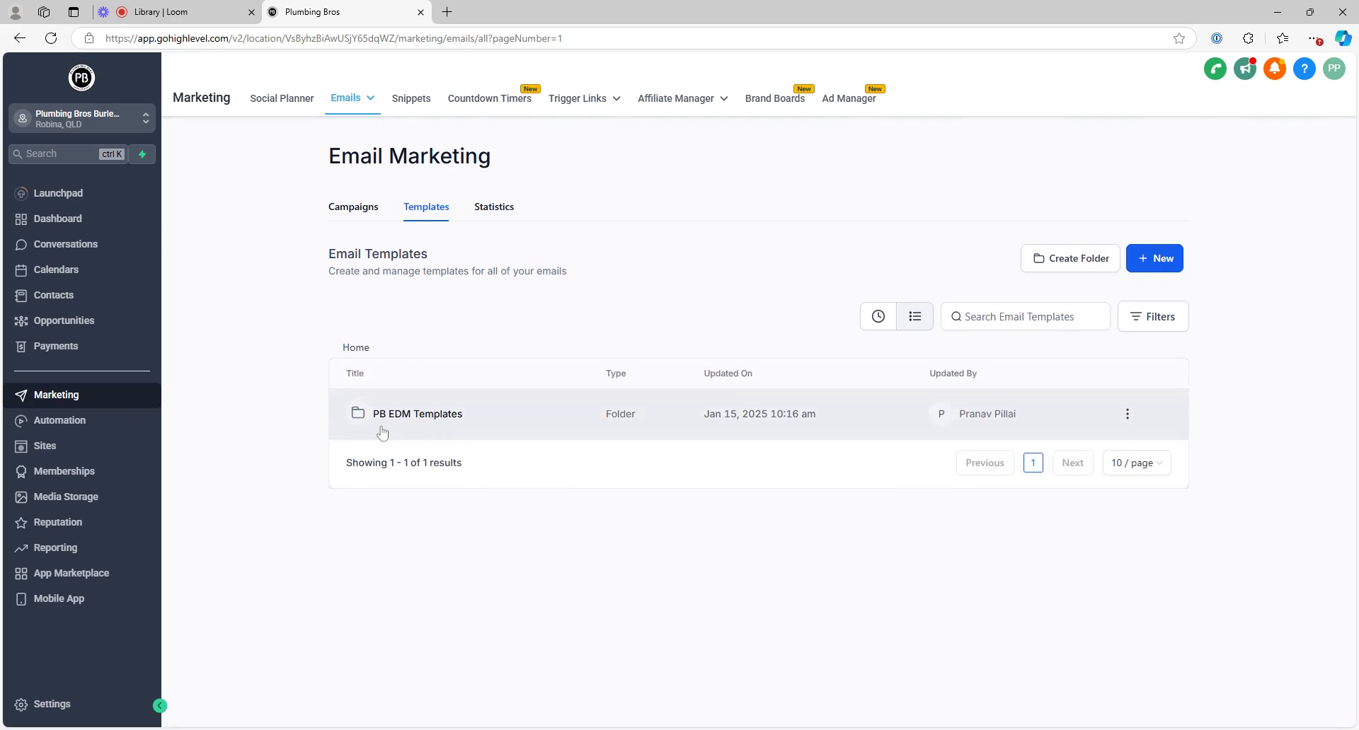
pyautogui.click(440, 419)
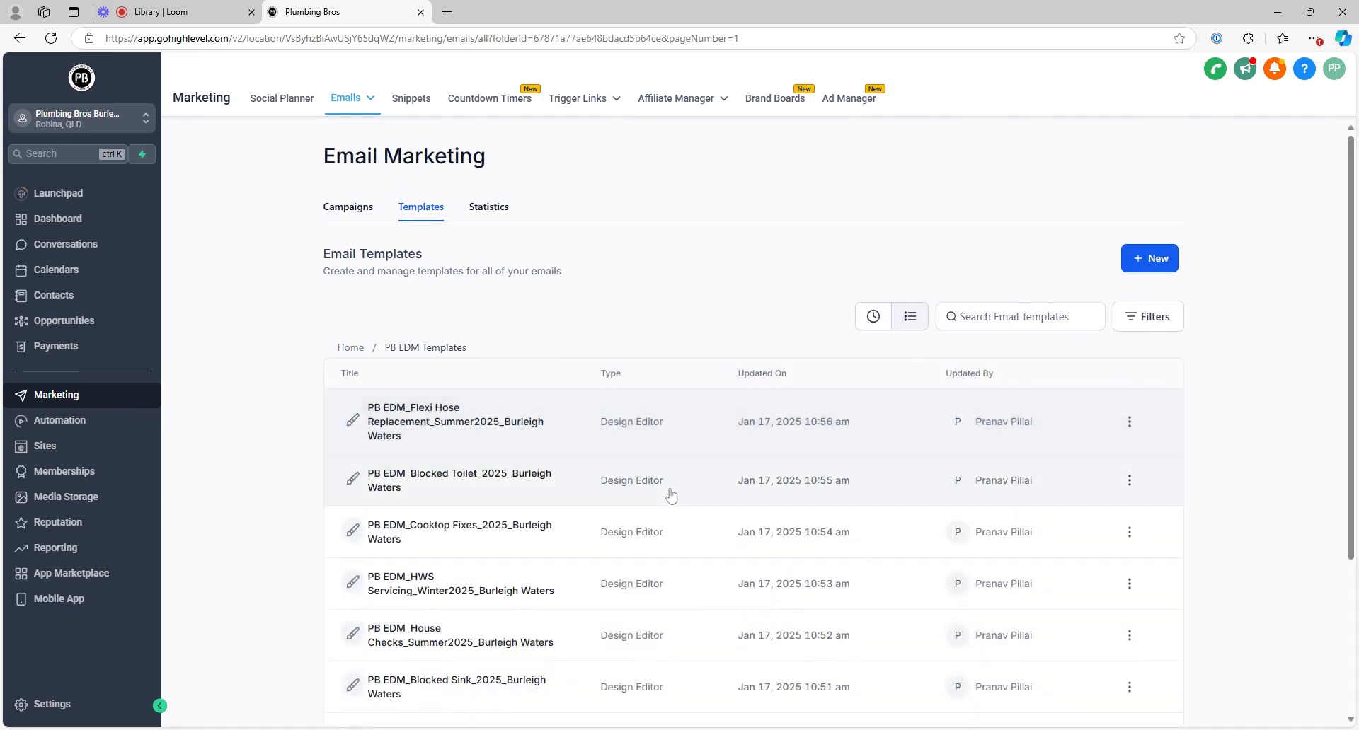
# Open the PB EDM_Blocked Toilet_2025_Burleigh Waters template and examine its email design down to the footer
pyautogui.scroll(-3, 672, 496)
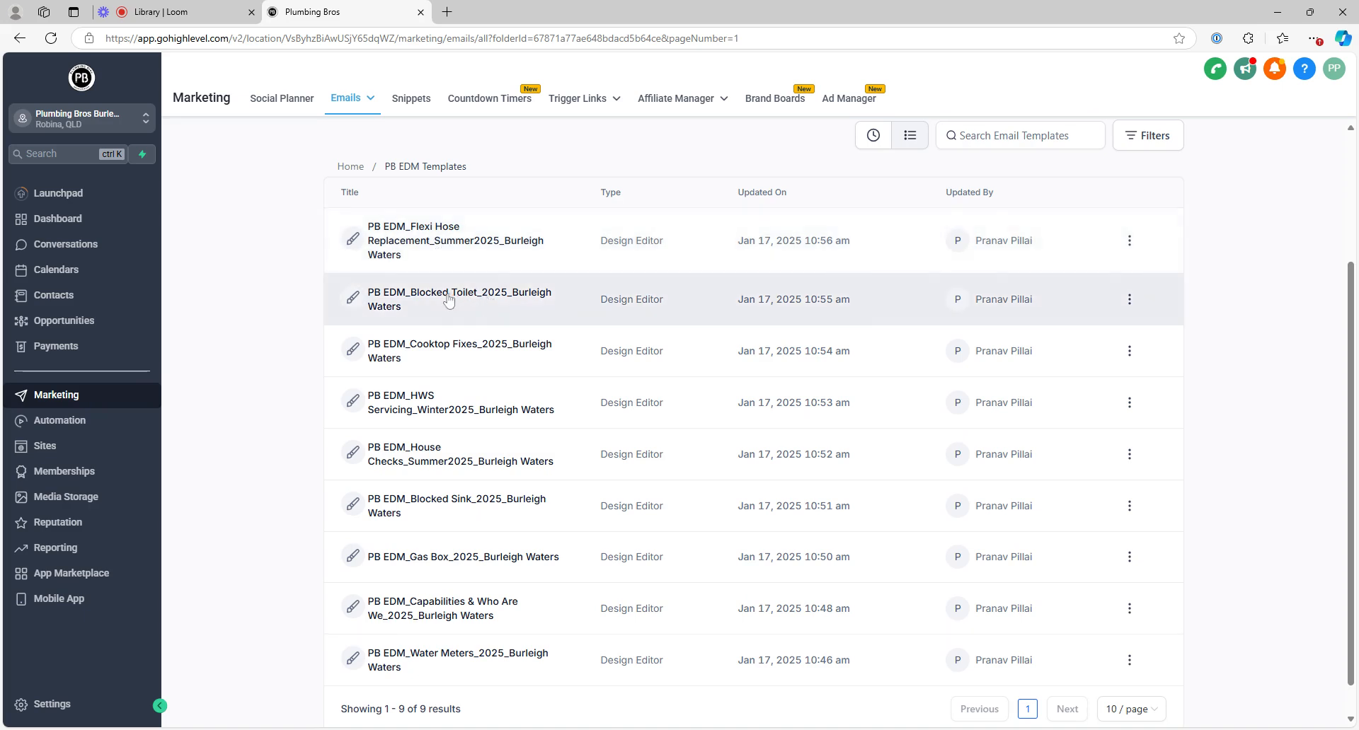
pyautogui.click(449, 301)
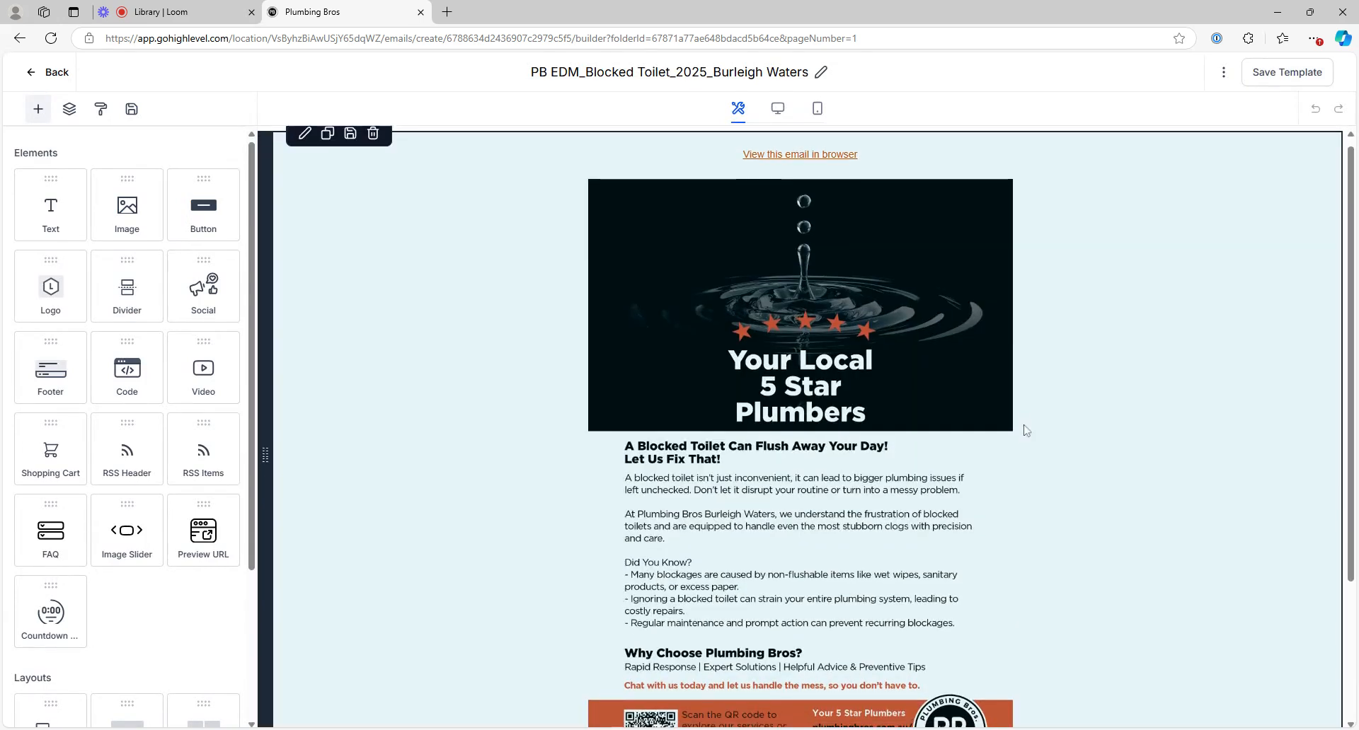
pyautogui.scroll(-3, 1024, 430)
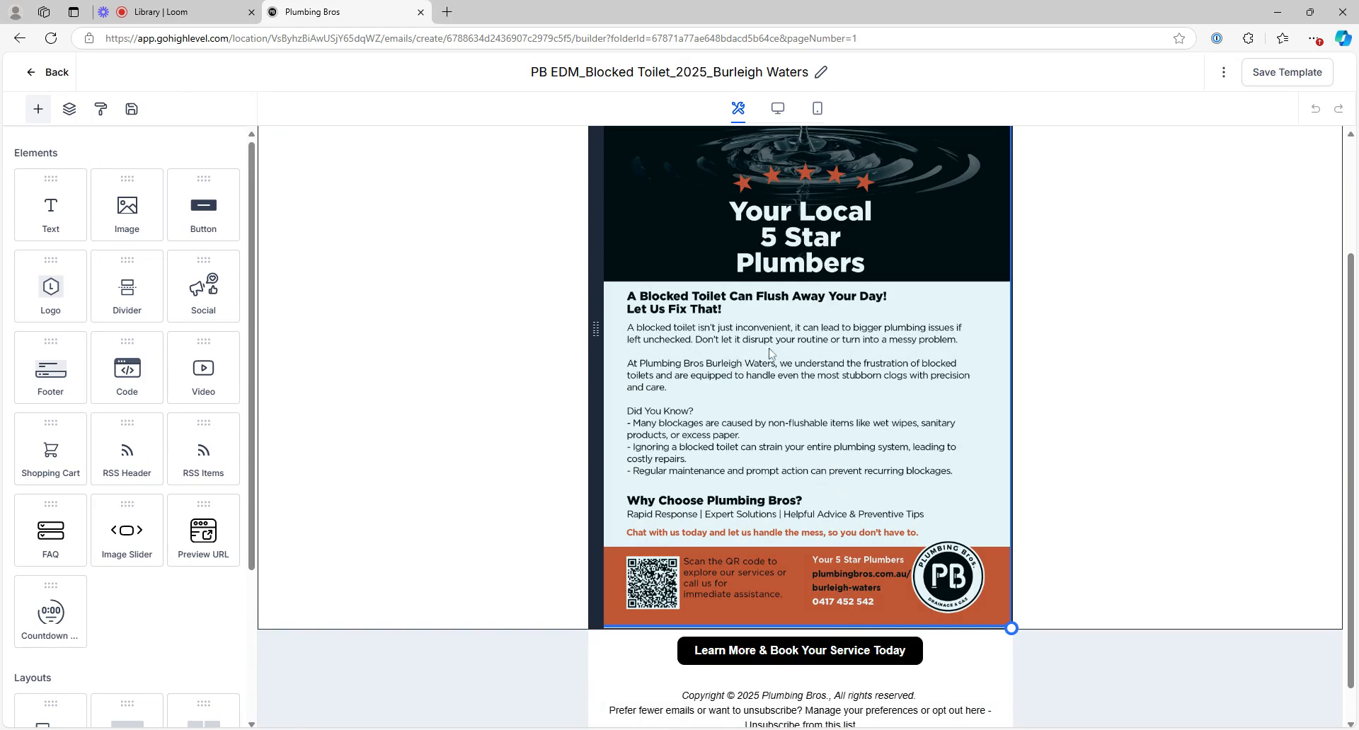
pyautogui.scroll(-1, 1045, 402)
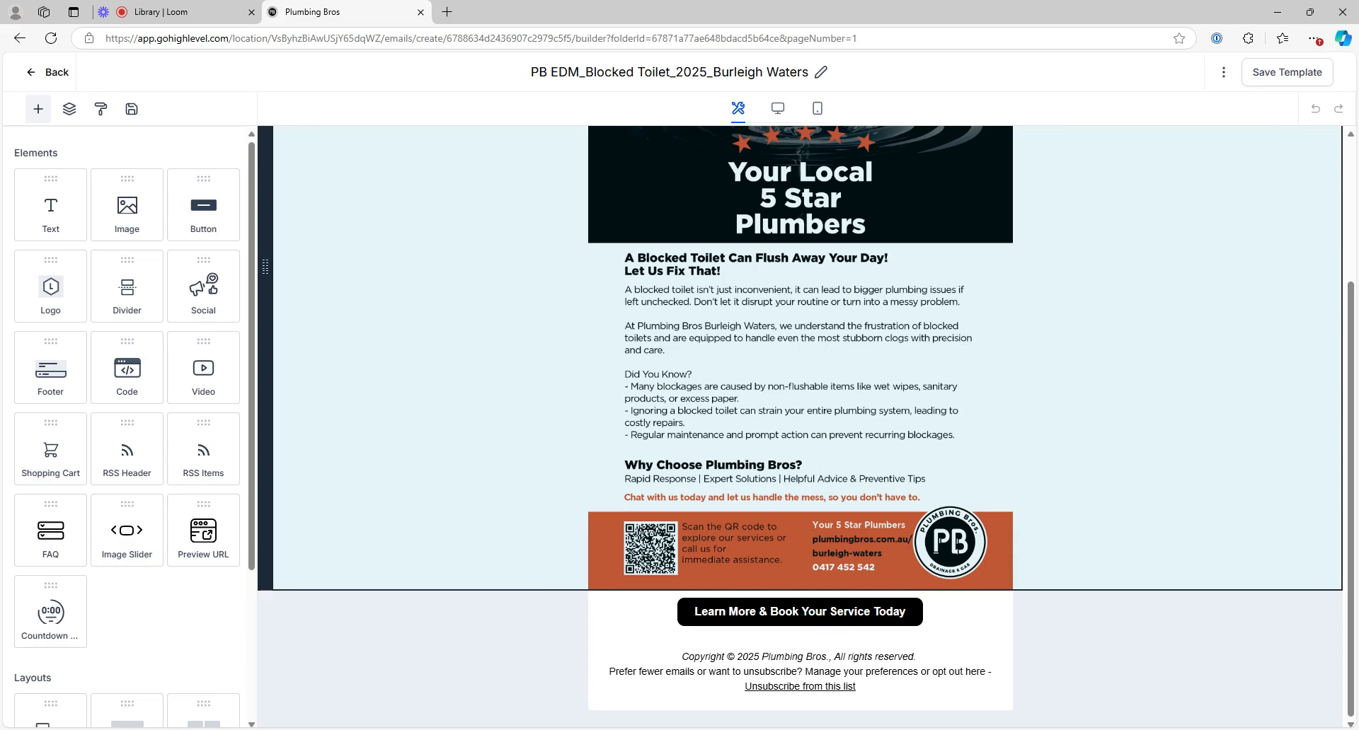
pyautogui.scroll(1, 1113, 311)
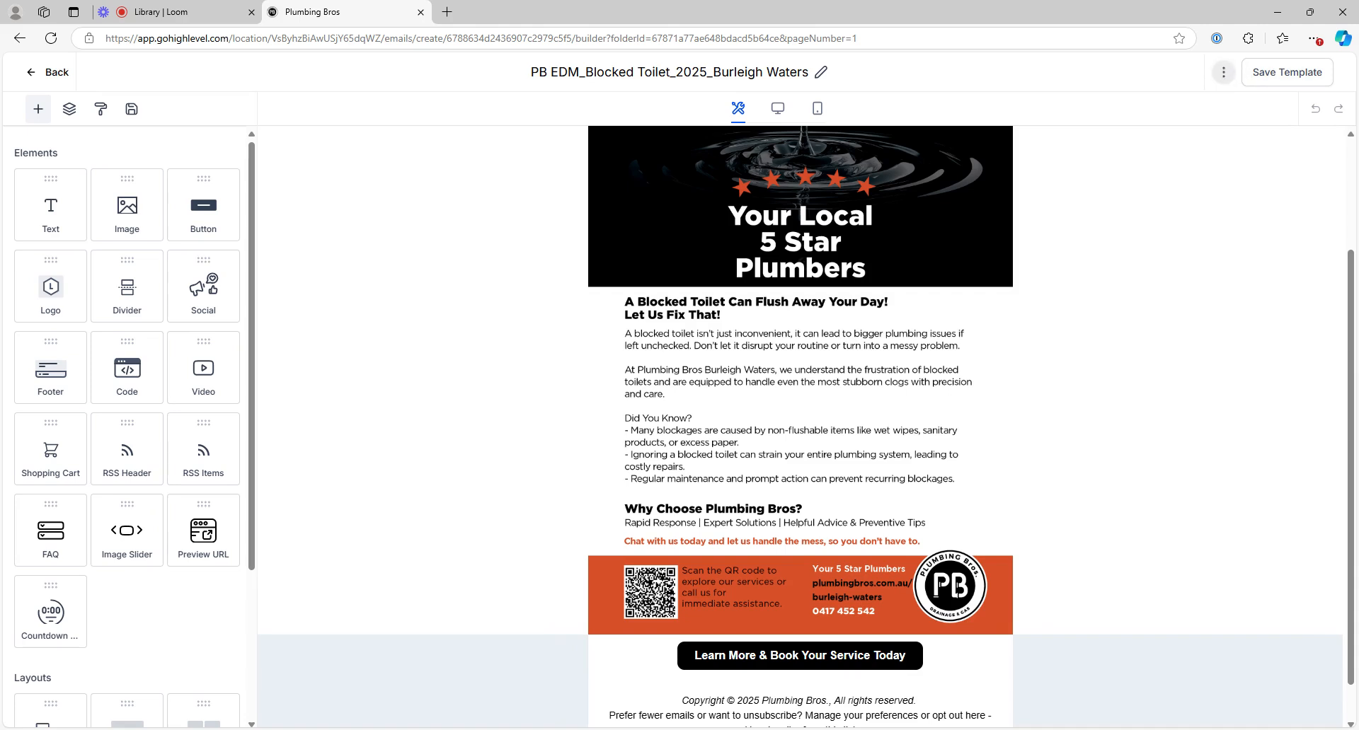
# Examine the Test Email form for the Blocked Toilet template and close it without sending
pyautogui.click(1223, 72)
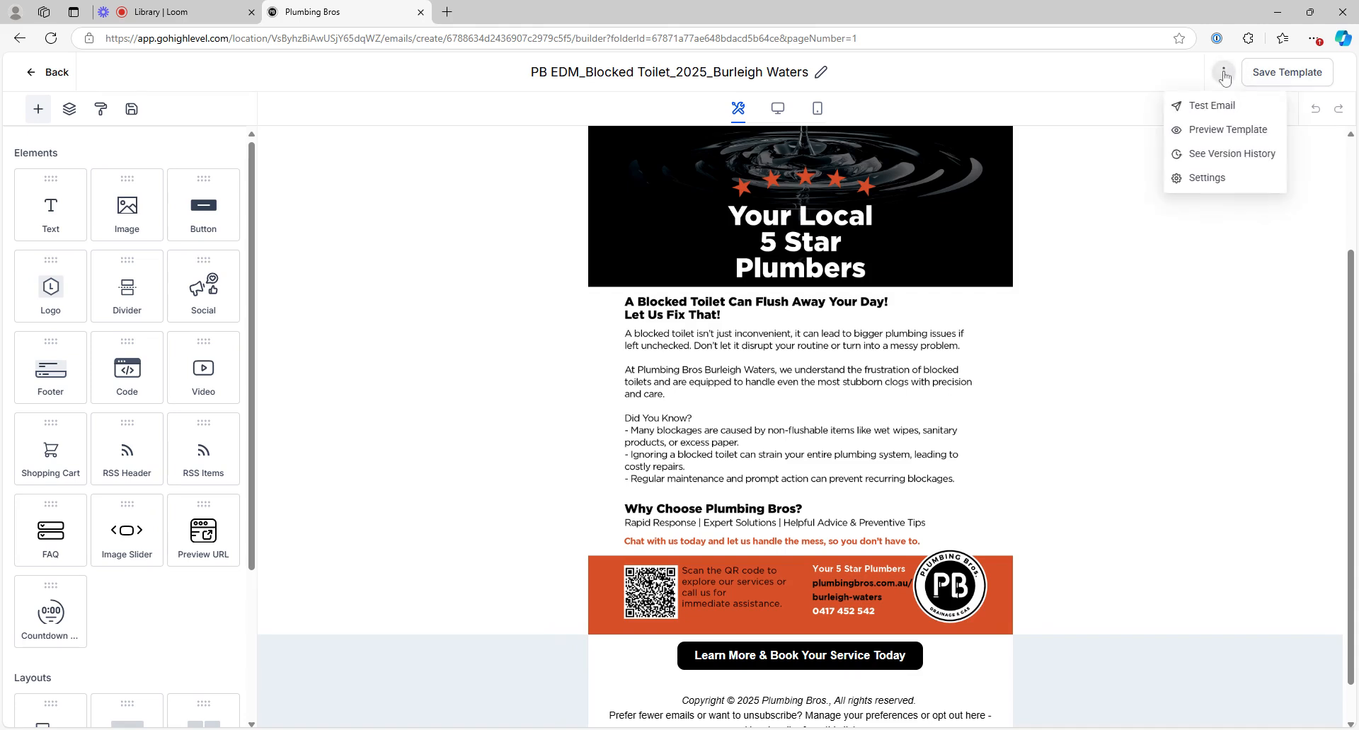
pyautogui.click(1213, 108)
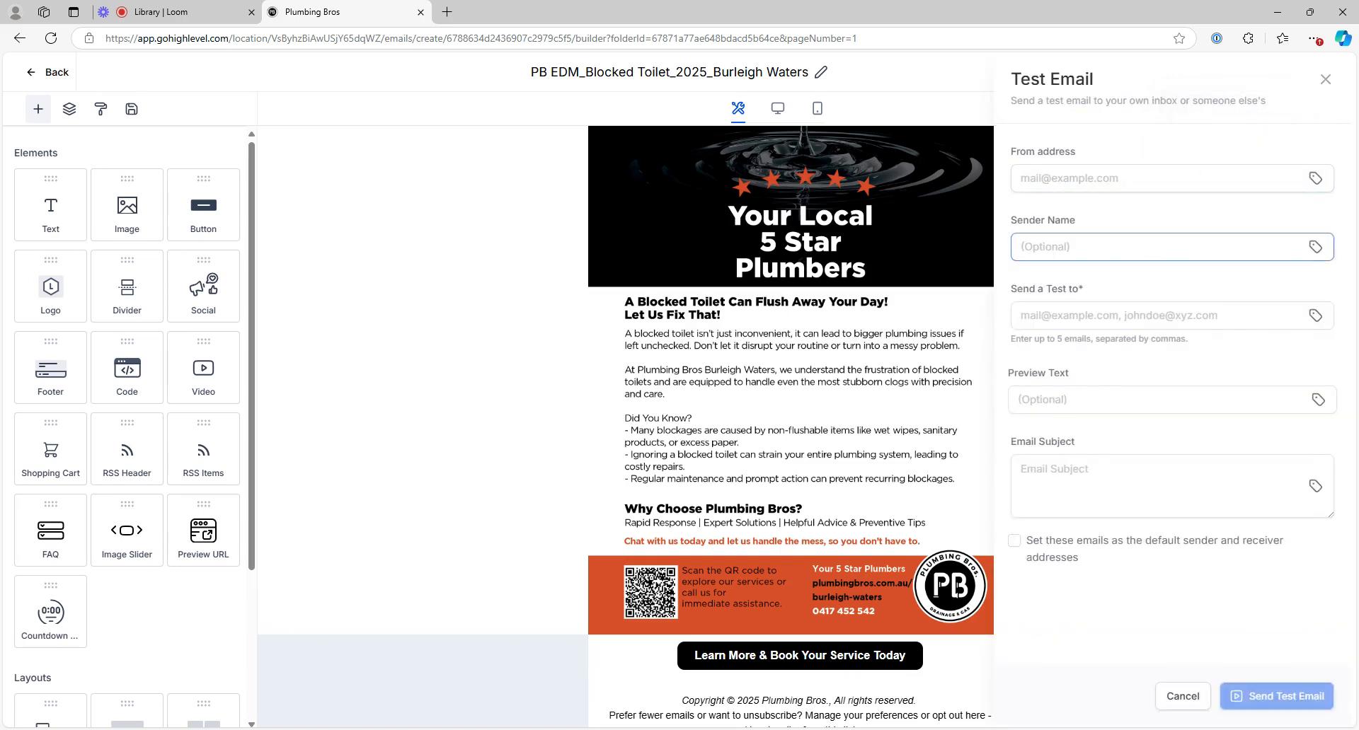
pyautogui.click(1089, 213)
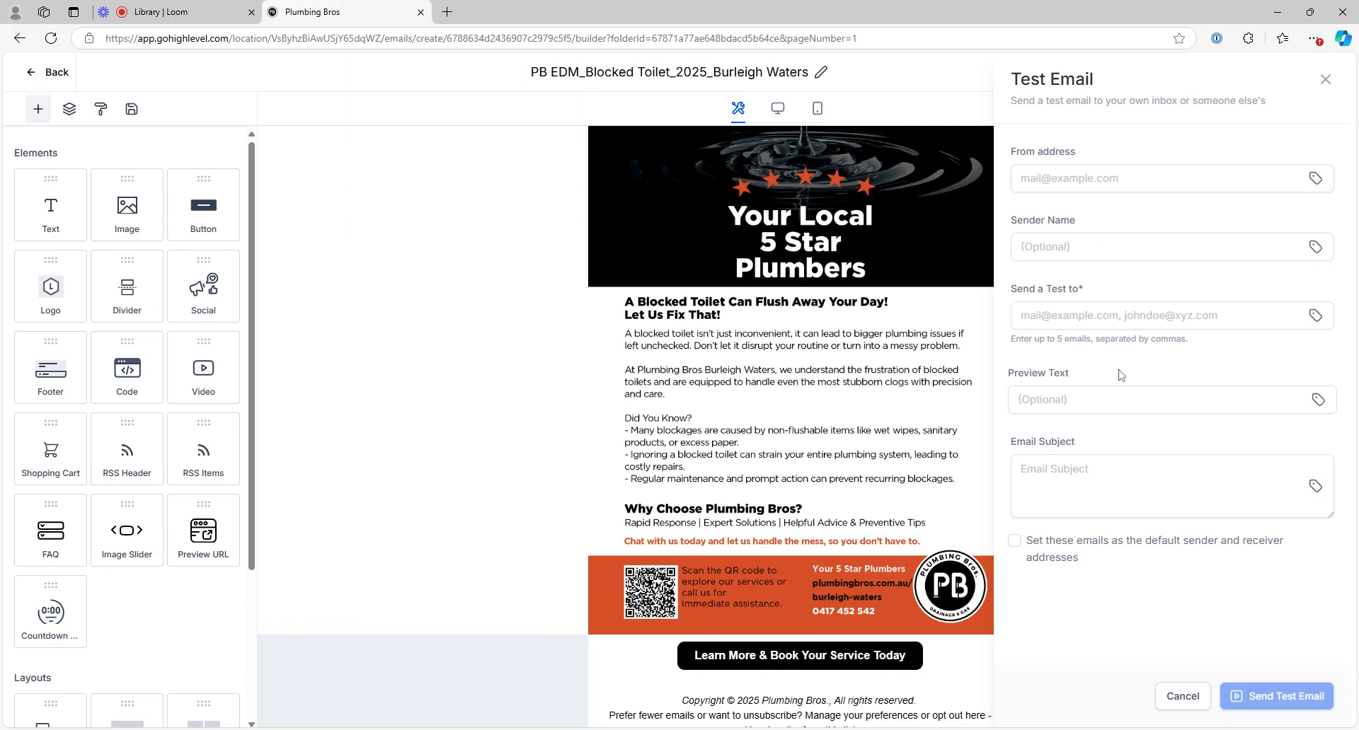
pyautogui.click(977, 112)
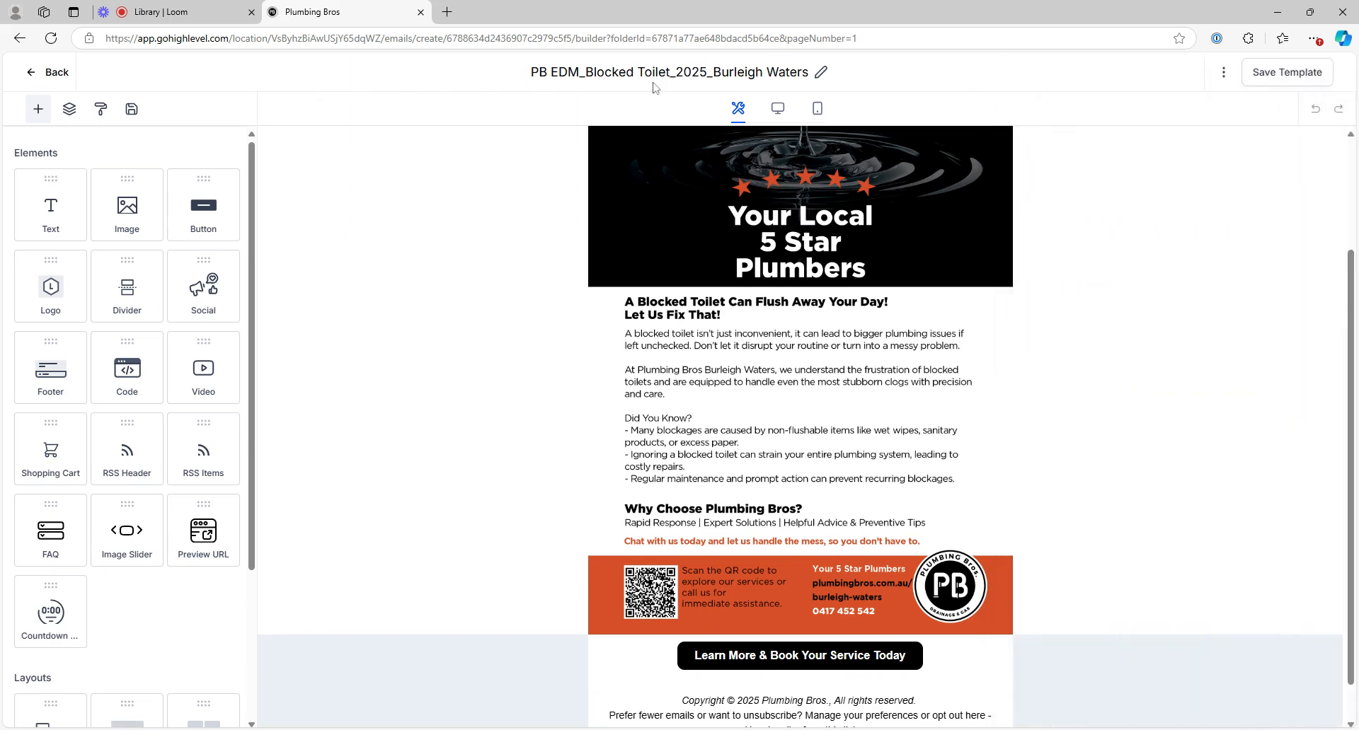
# Return to the template list and create a campaign from the PB EDM_Flexi Hose Replacement_Summer2025_Burleigh Waters template
pyautogui.click(55, 76)
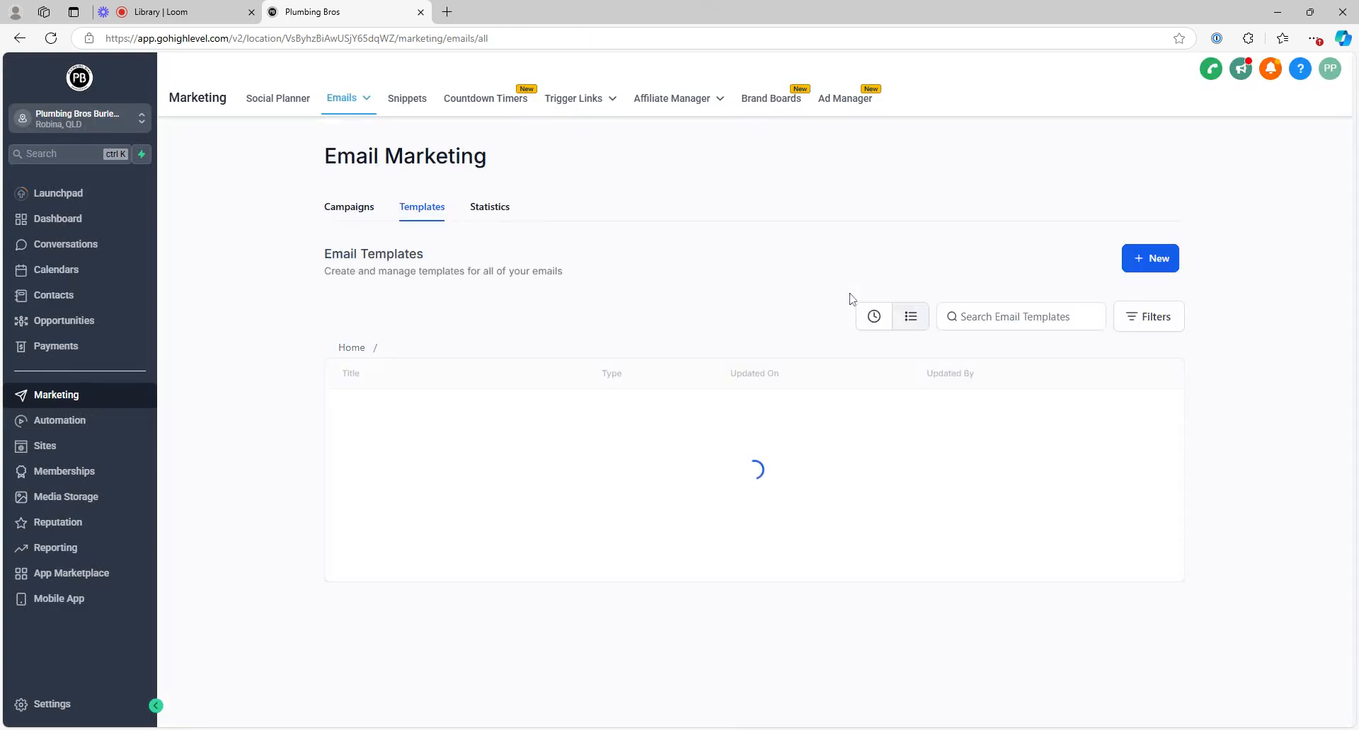
pyautogui.scroll(-2, 1021, 418)
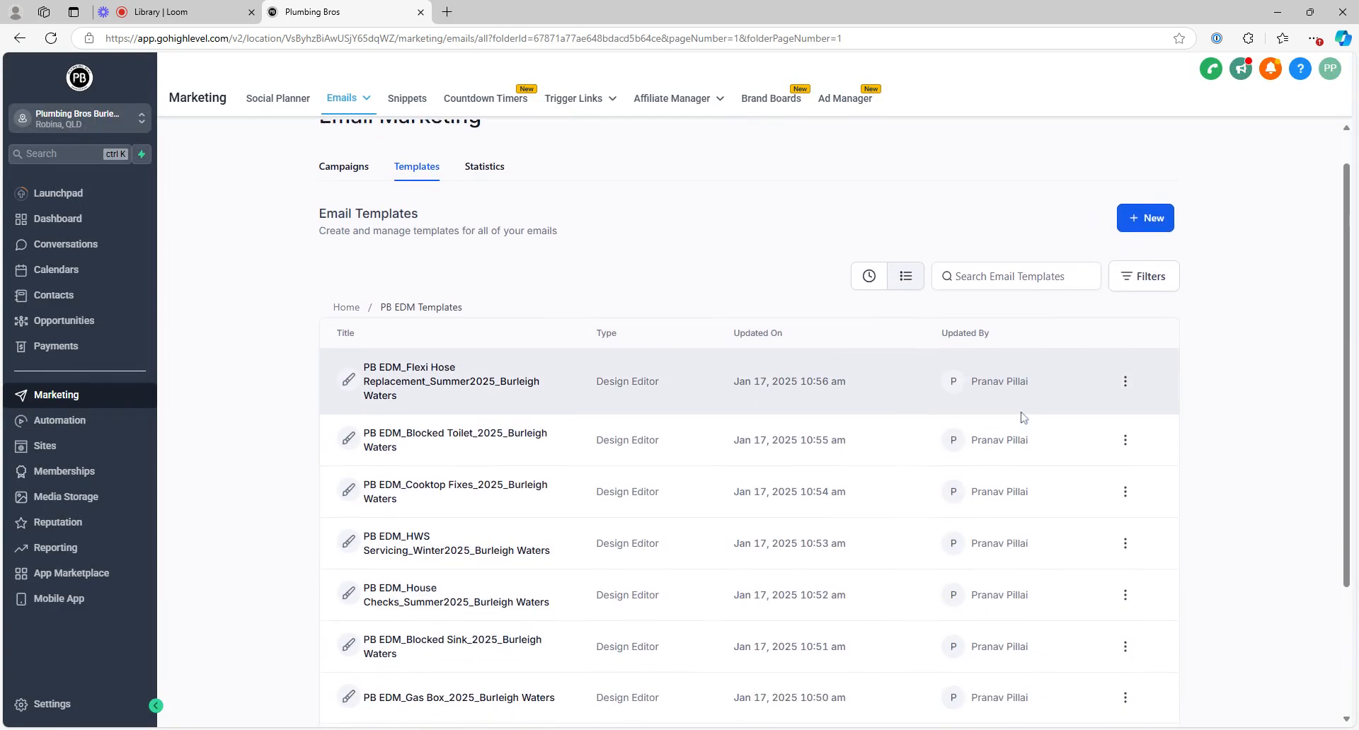
pyautogui.click(1126, 335)
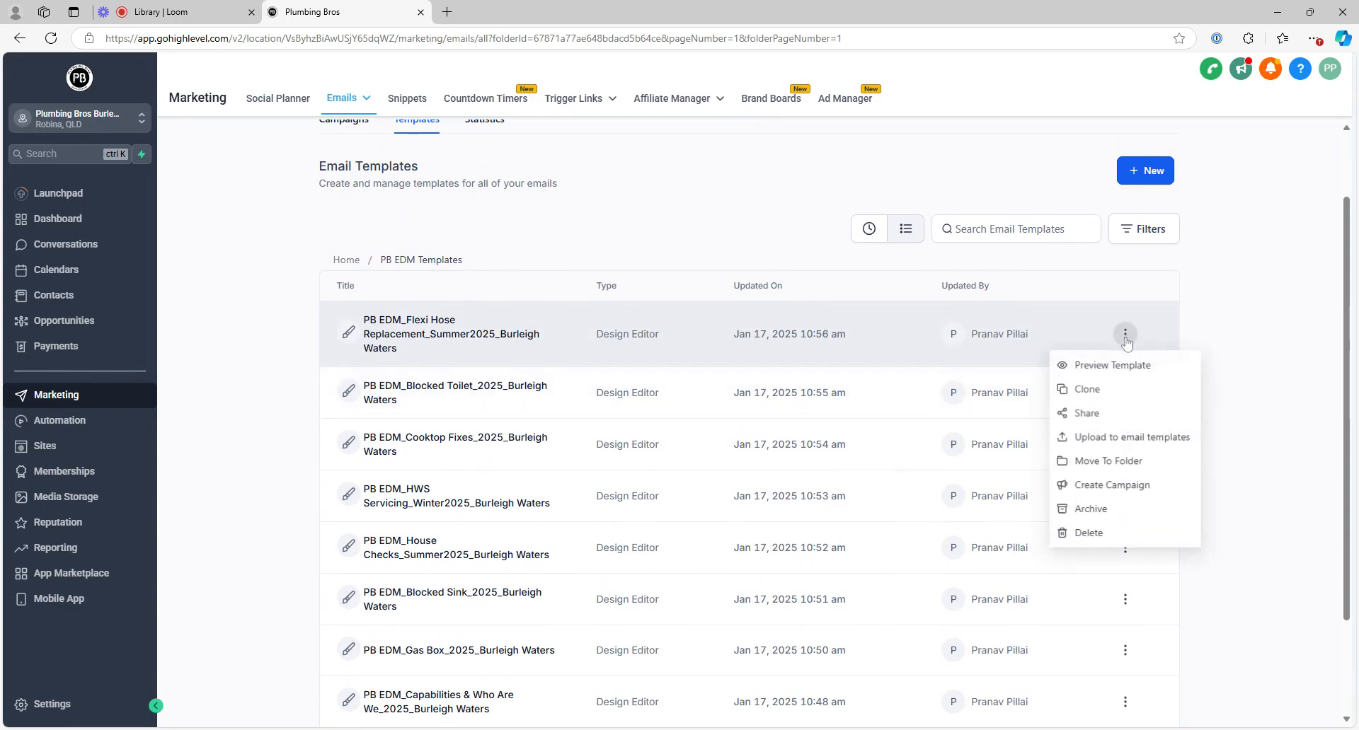
pyautogui.click(1130, 487)
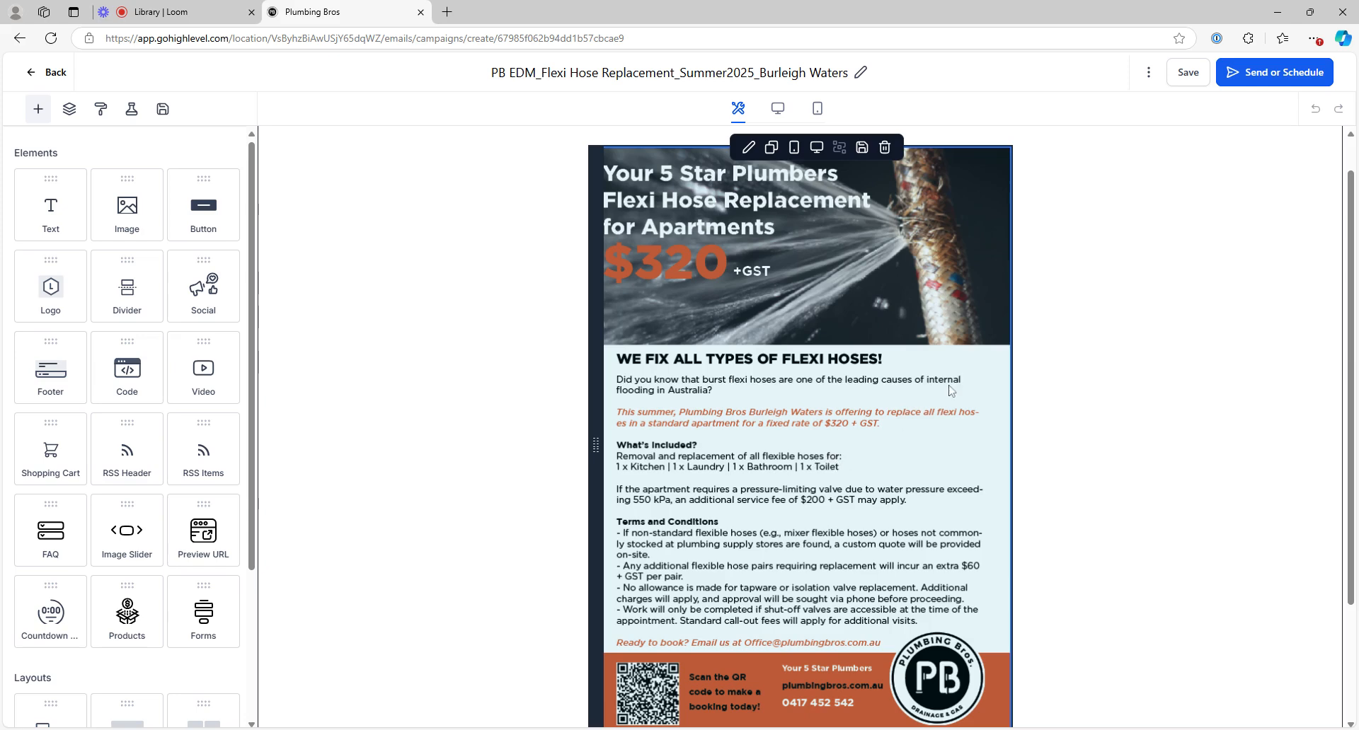
# Proceed to the Send or Schedule settings of the Flexi Hose Replacement campaign and look over the delivery options
pyautogui.click(1219, 160)
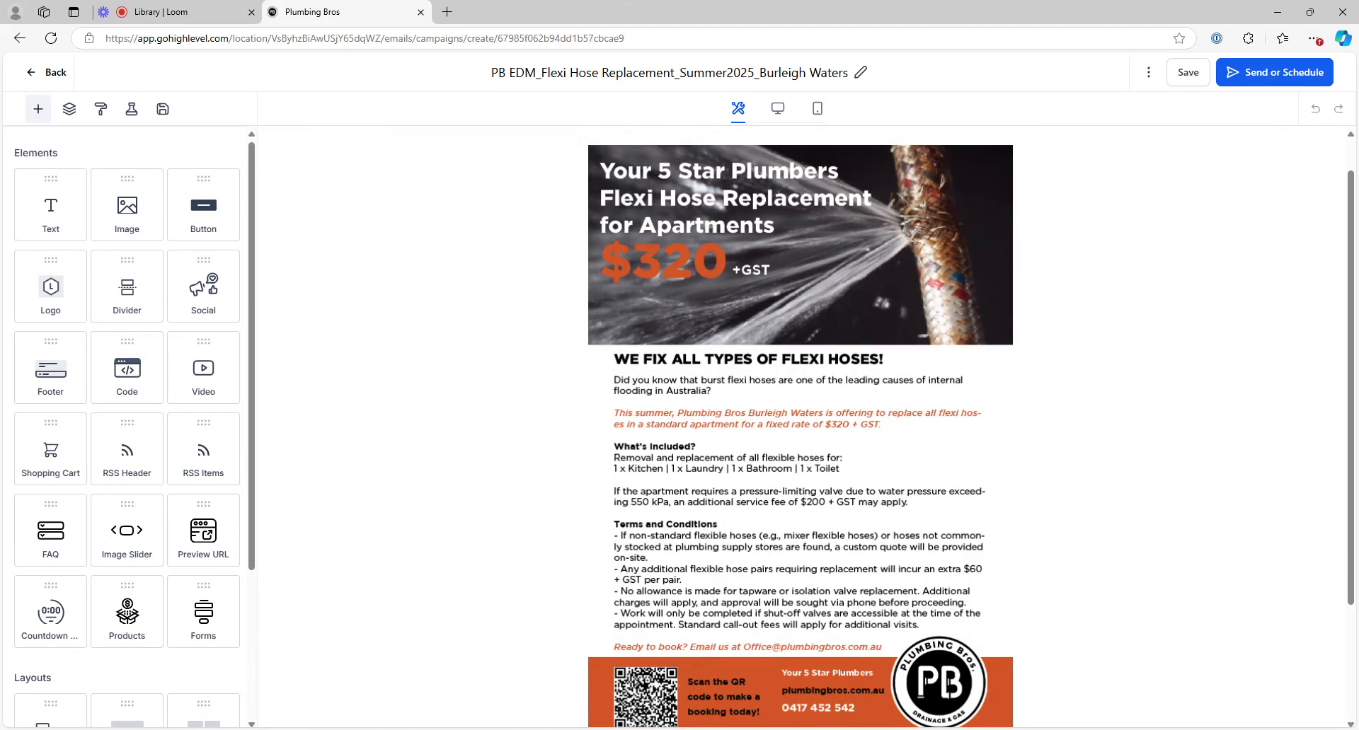
pyautogui.click(1266, 80)
pyautogui.click(591, 335)
pyautogui.scroll(-2, 591, 337)
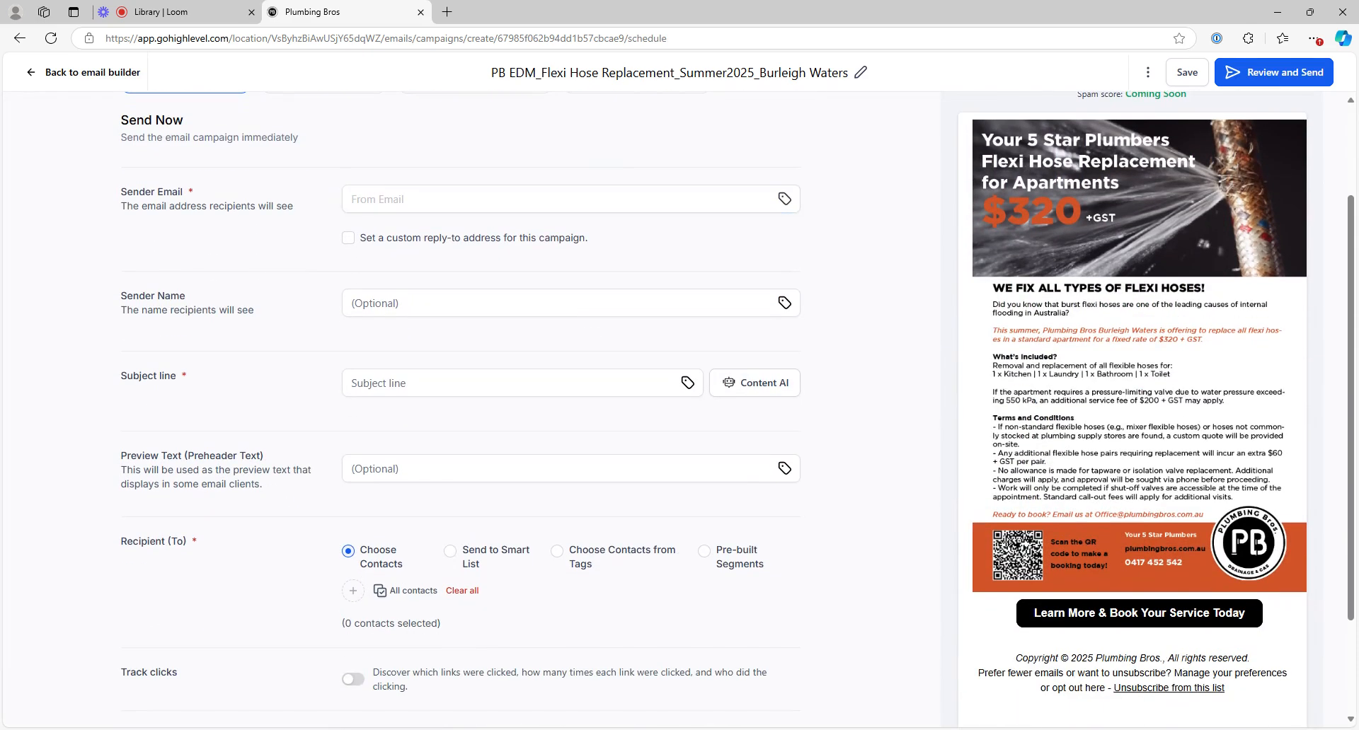
pyautogui.click(577, 464)
pyautogui.scroll(2, 578, 463)
pyautogui.click(577, 464)
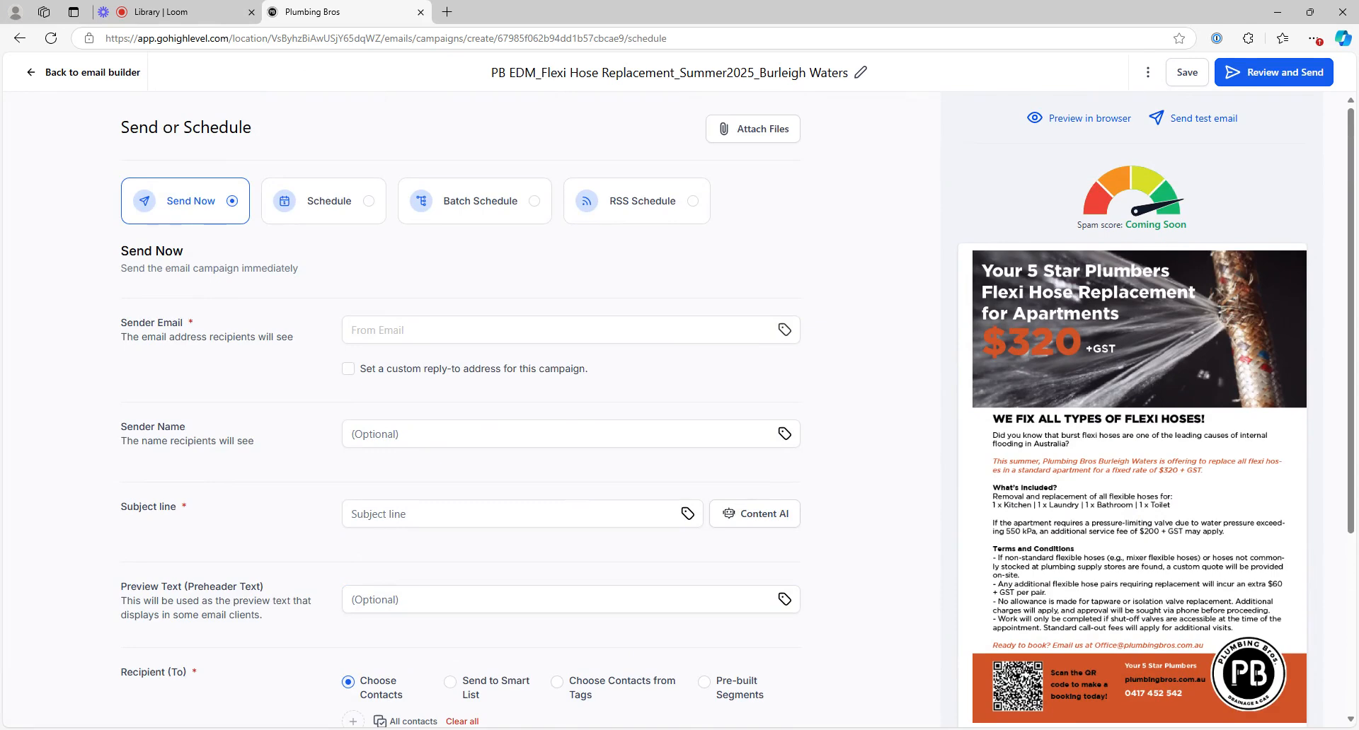
pyautogui.scroll(-1, 738, 410)
pyautogui.scroll(1, 738, 409)
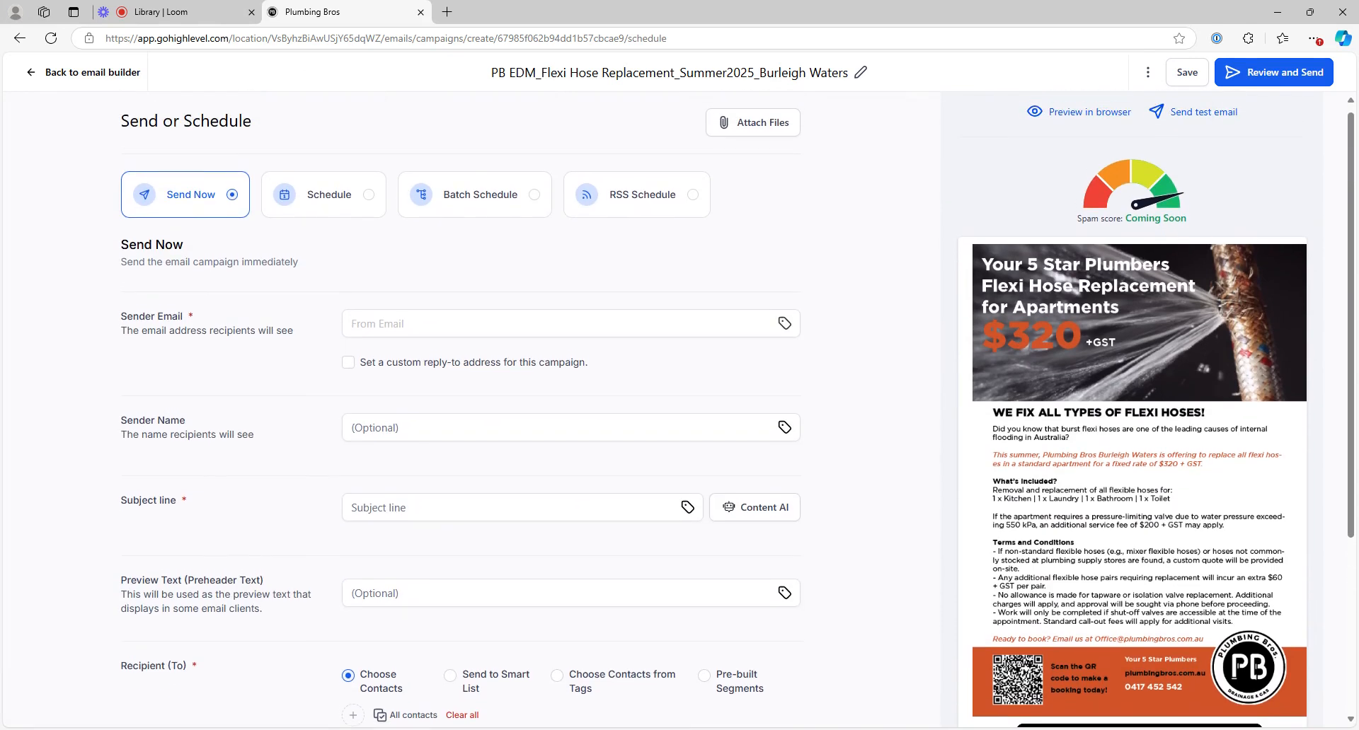
pyautogui.scroll(-1, 484, 311)
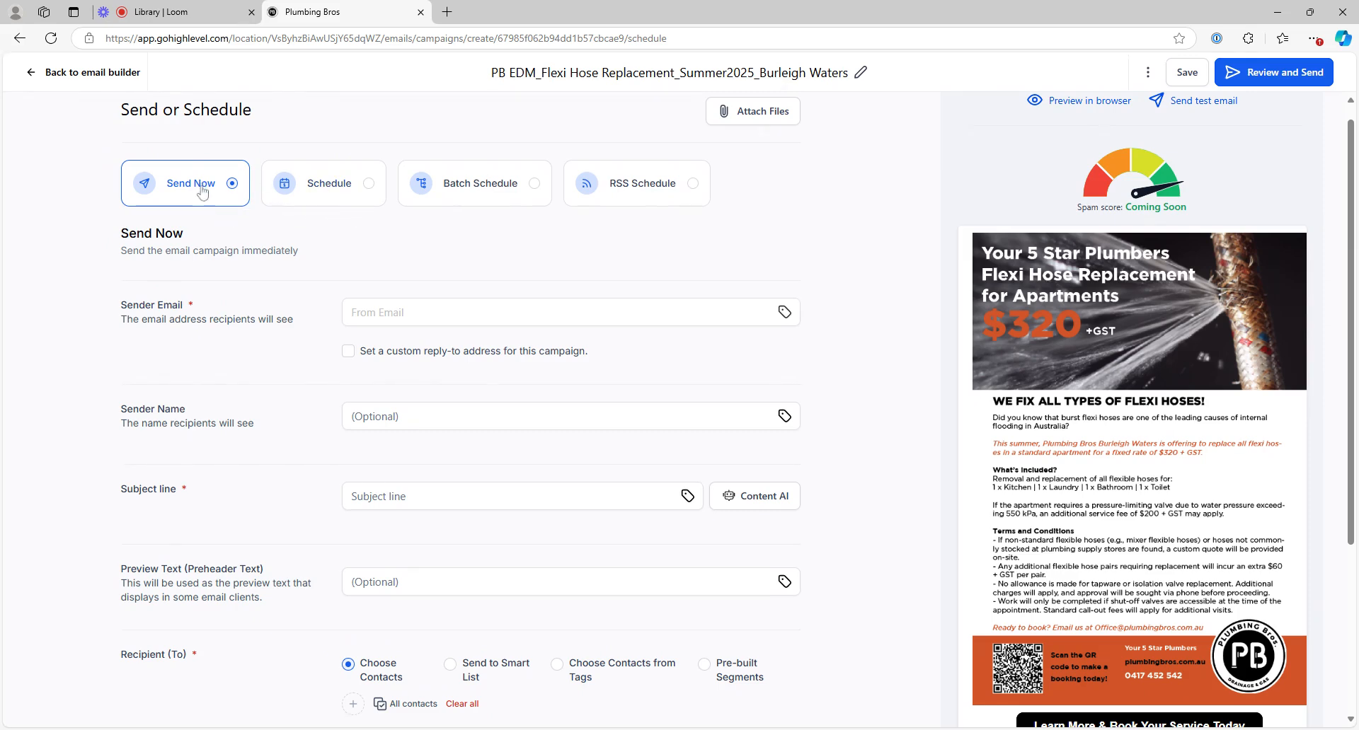
# Examine the settings of the Schedule and Batch Schedule delivery options, and return the campaign to Send Now
pyautogui.click(368, 184)
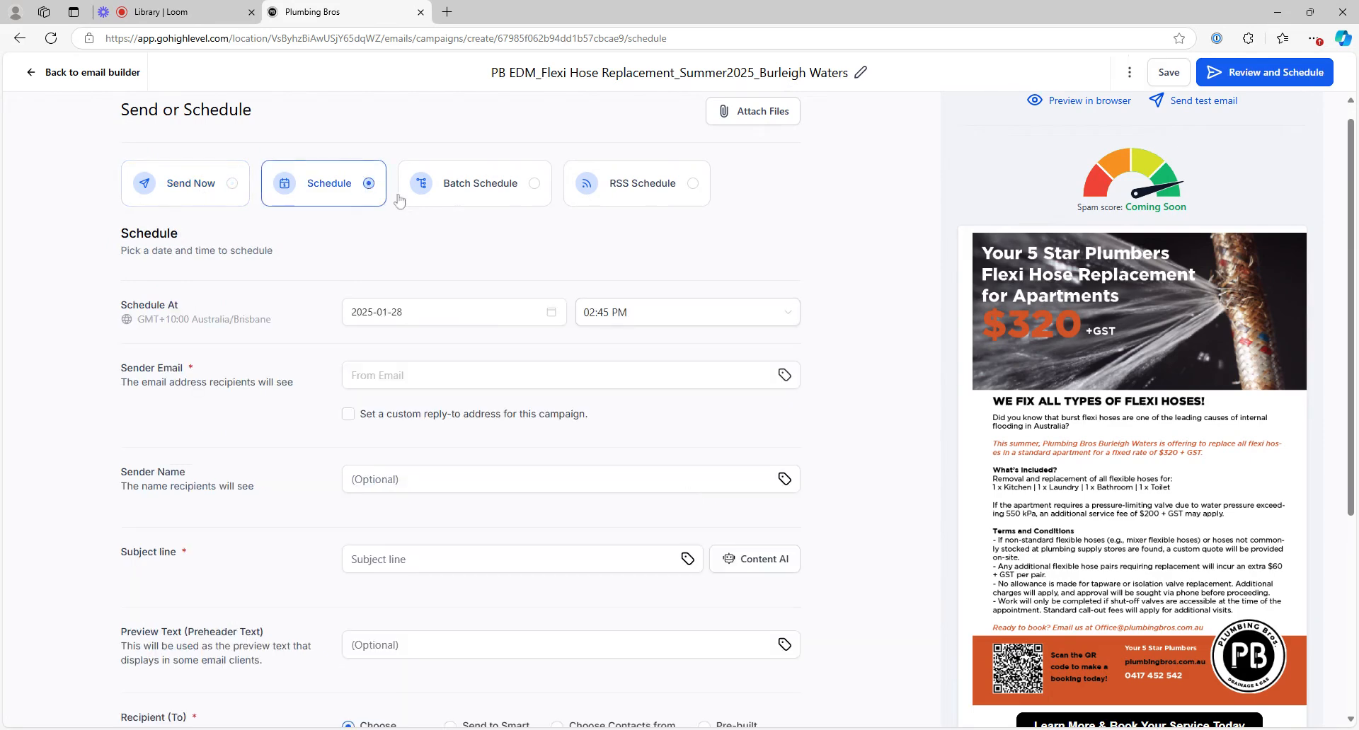
pyautogui.scroll(-1, 538, 276)
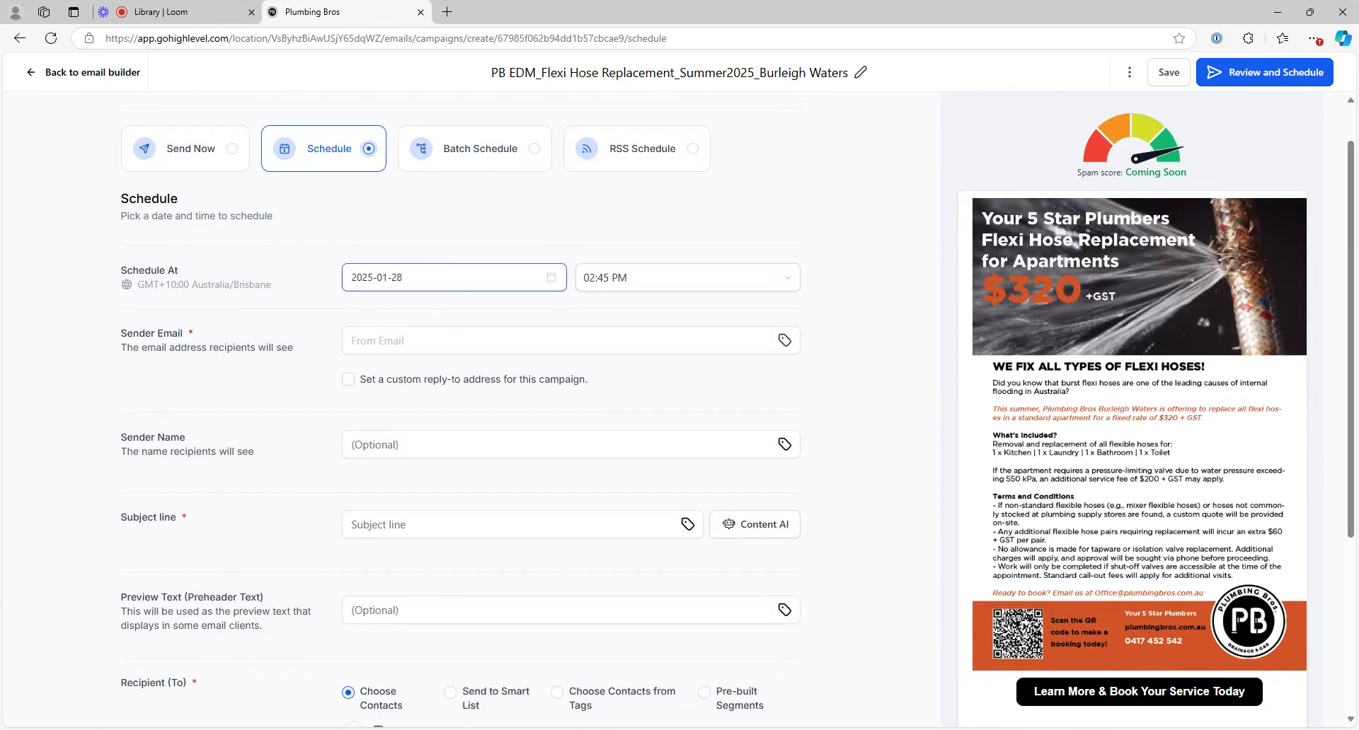
pyautogui.scroll(2, 453, 312)
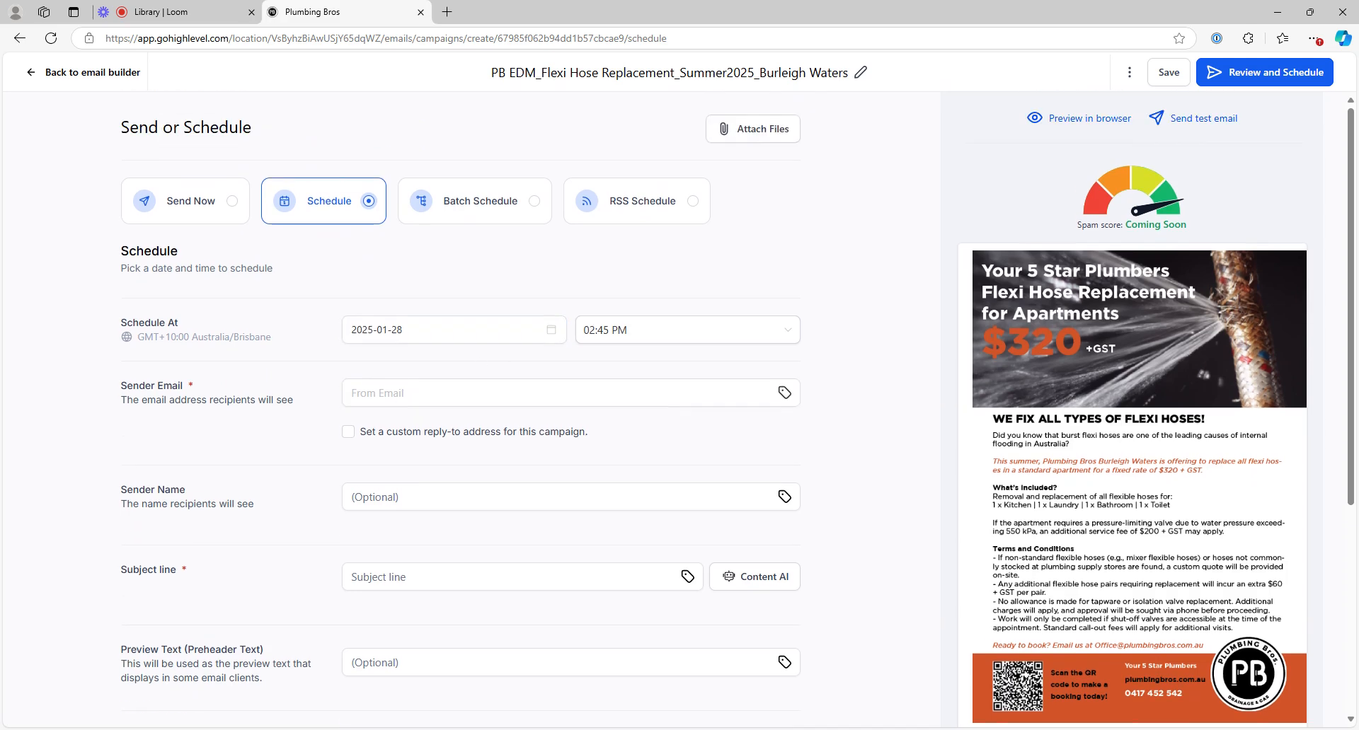
pyautogui.click(535, 201)
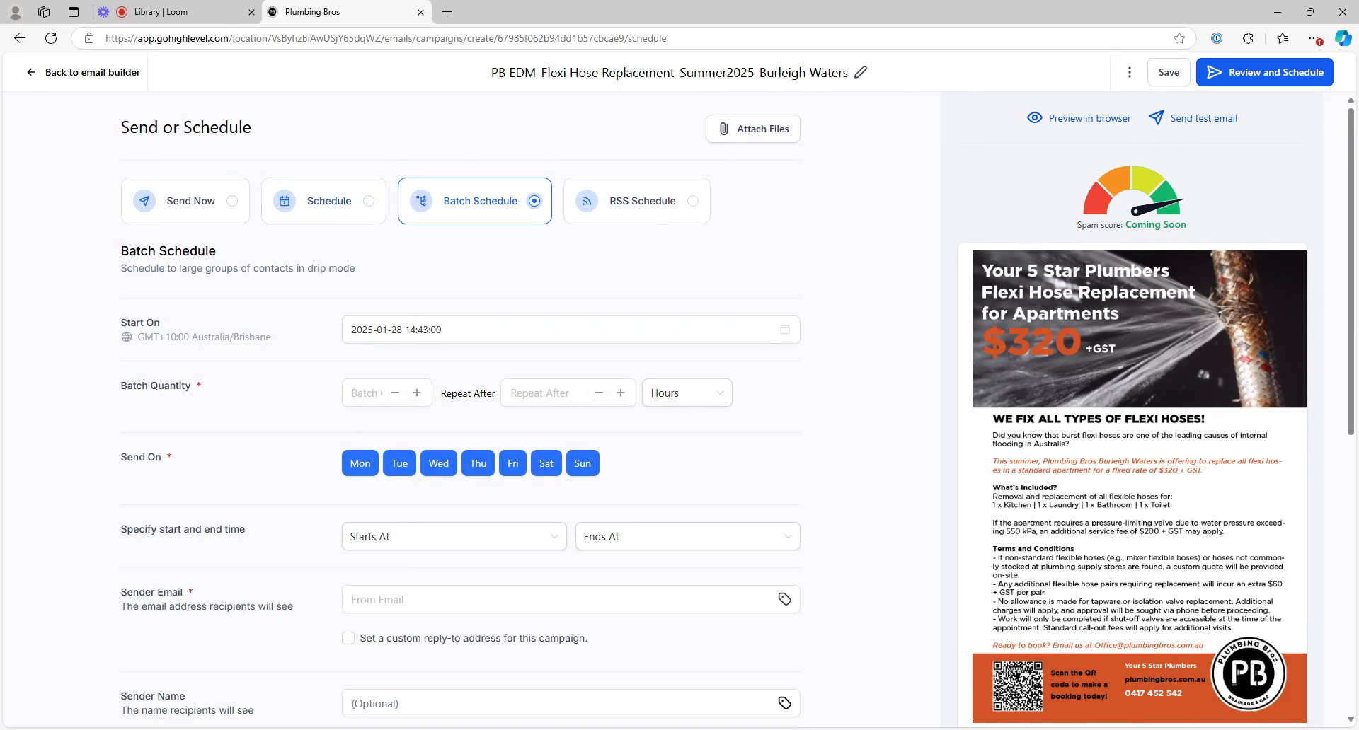
pyautogui.click(235, 204)
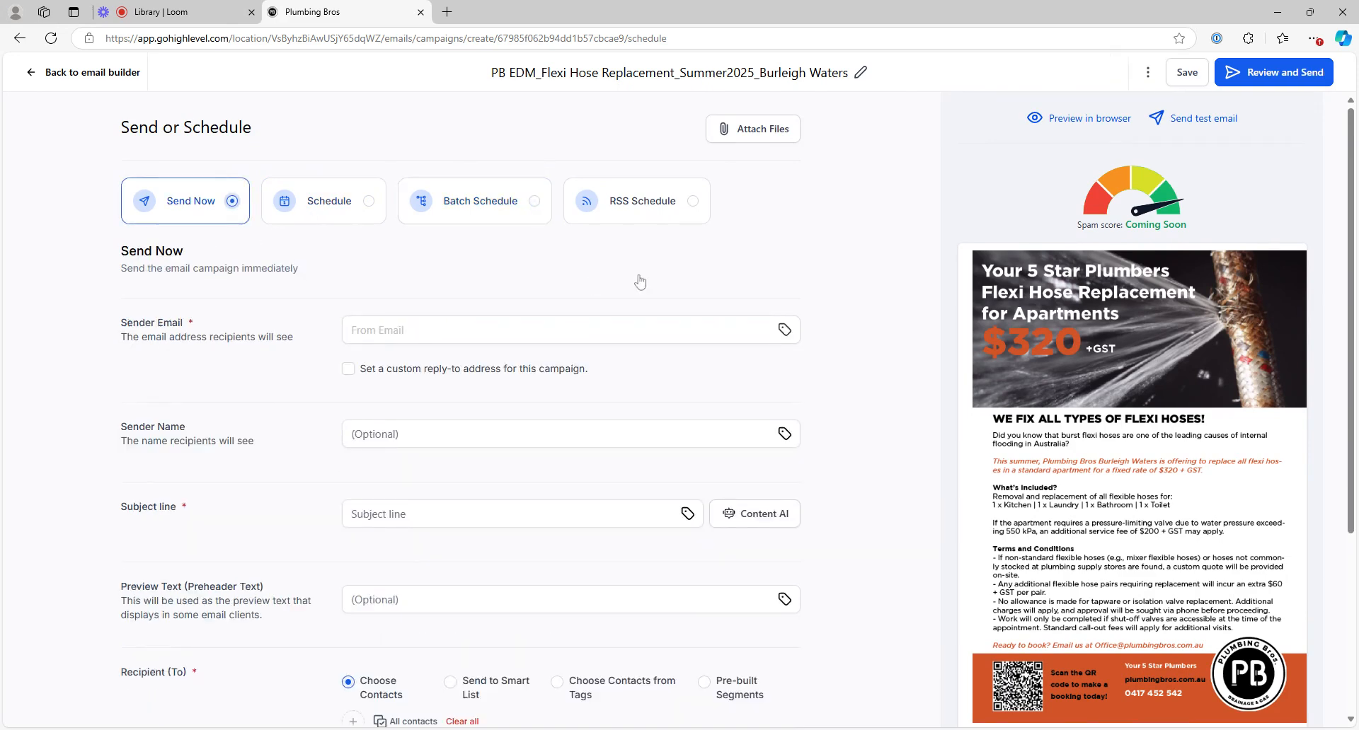
# Examine the campaign's sender email, sender name, subject line and preview text fields without filling them in
pyautogui.scroll(-1, 640, 282)
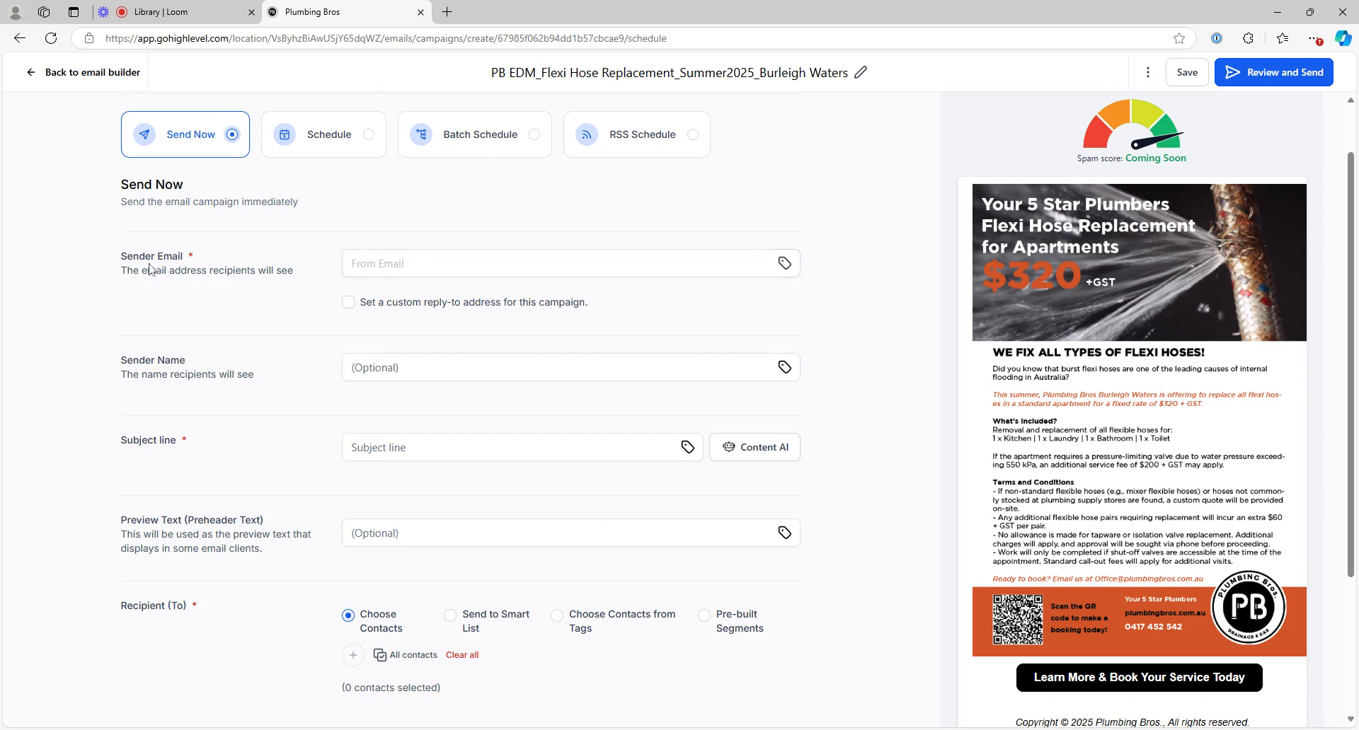
pyautogui.click(375, 264)
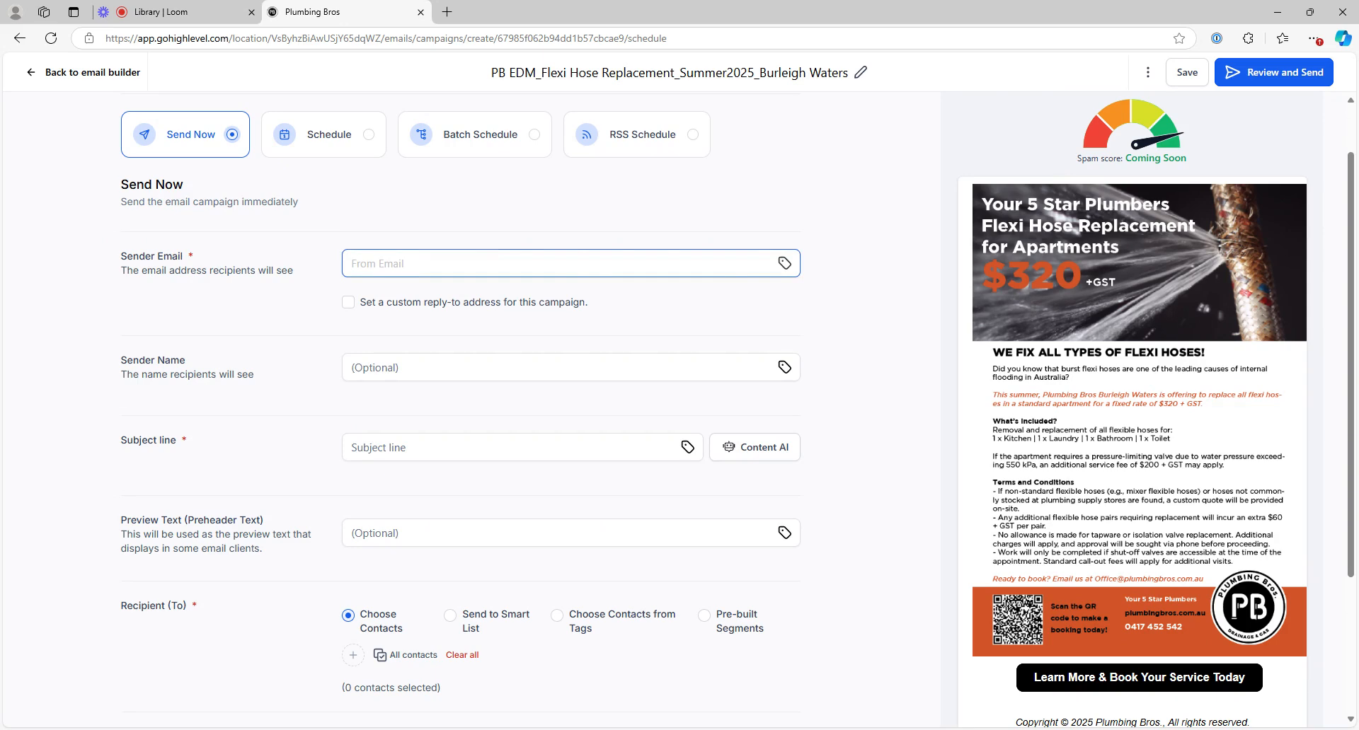
pyautogui.scroll(-1, 738, 410)
pyautogui.press('Tab')
pyautogui.press('Tab')
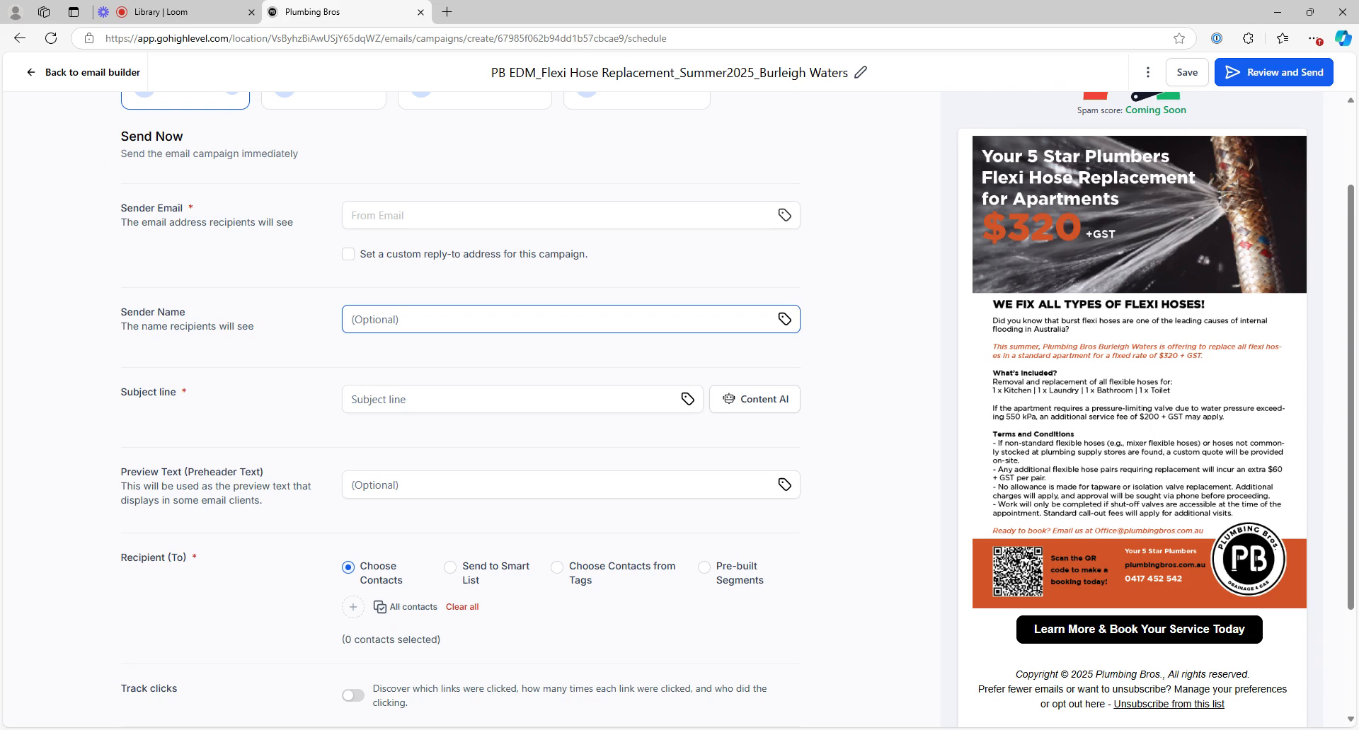
pyautogui.scroll(-1, 480, 362)
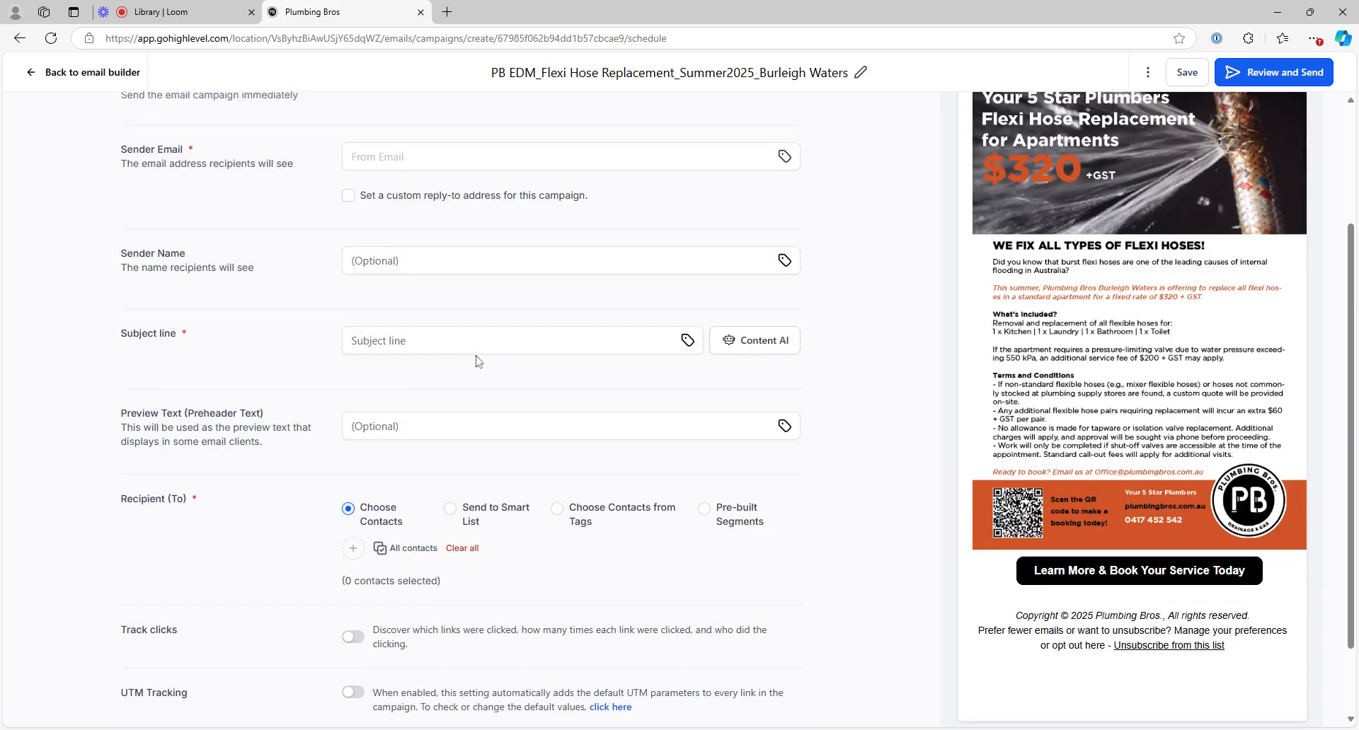
pyautogui.click(442, 346)
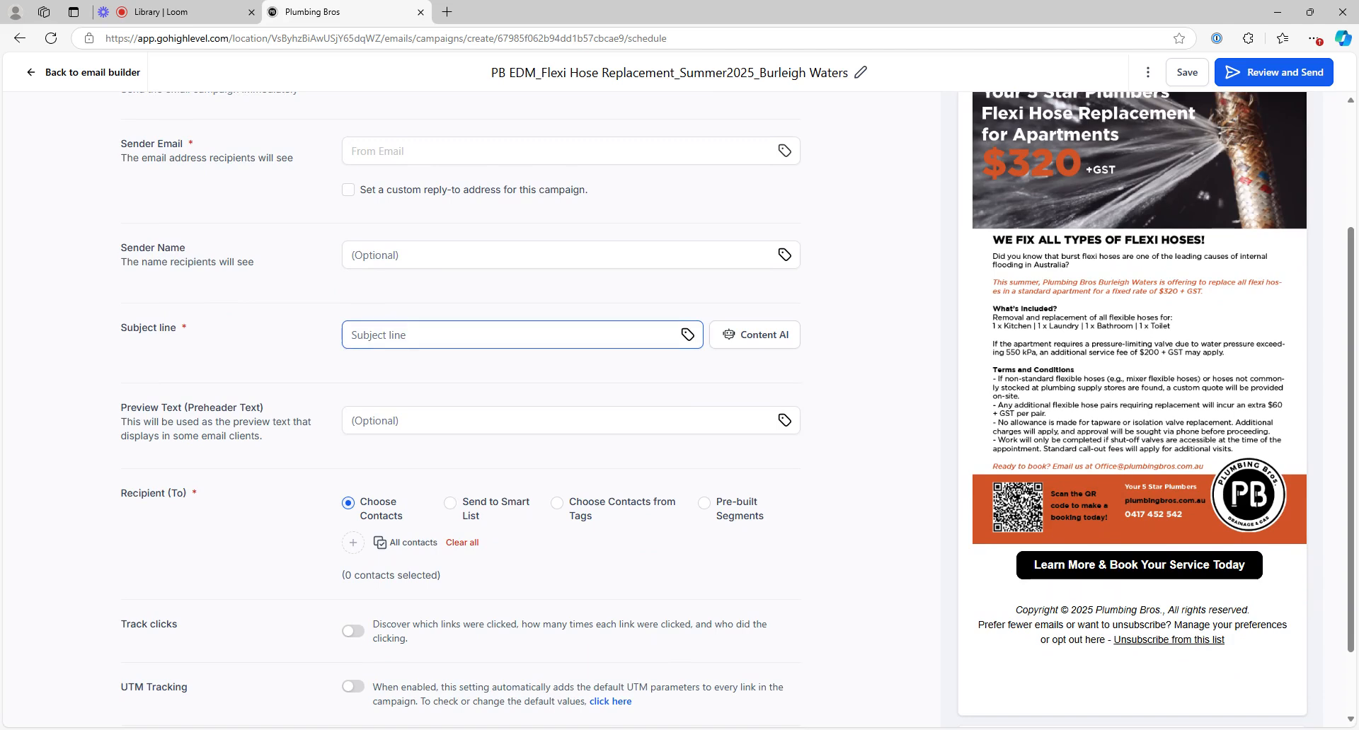
pyautogui.scroll(-1, 737, 408)
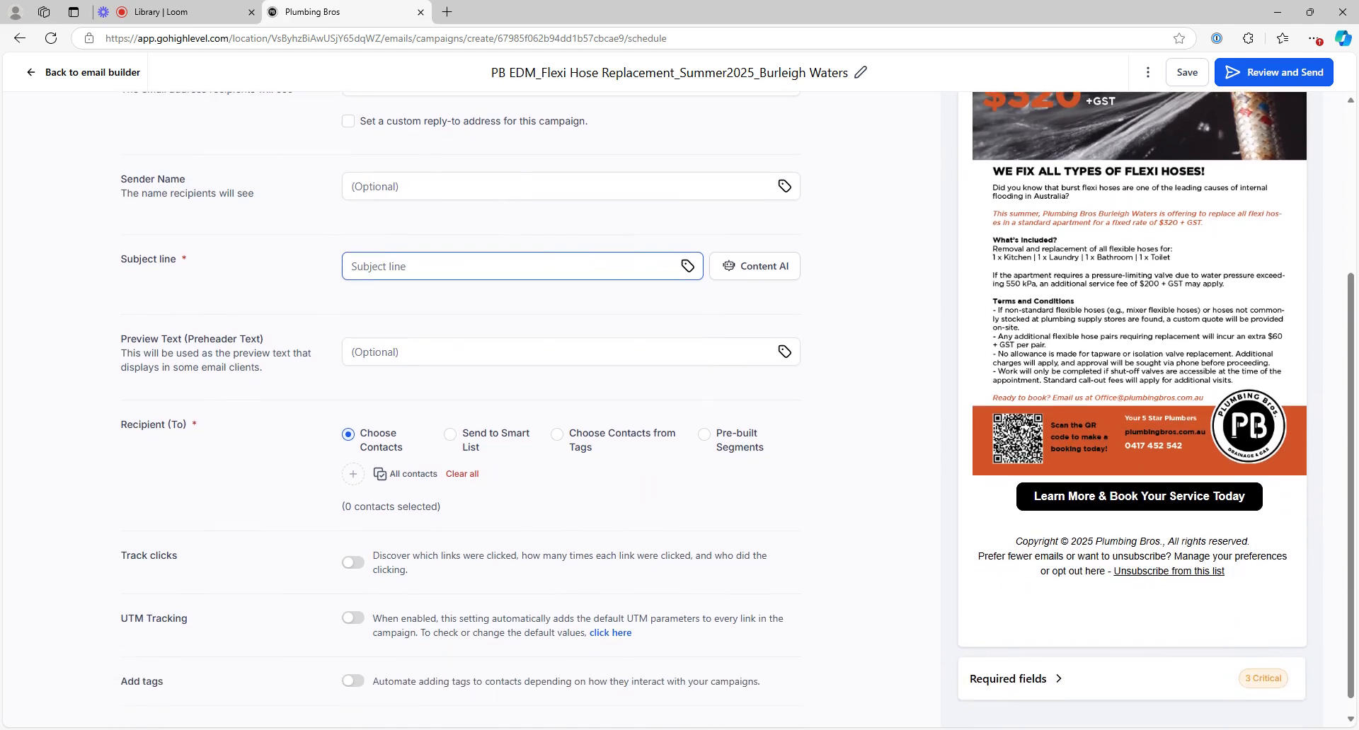
pyautogui.click(495, 352)
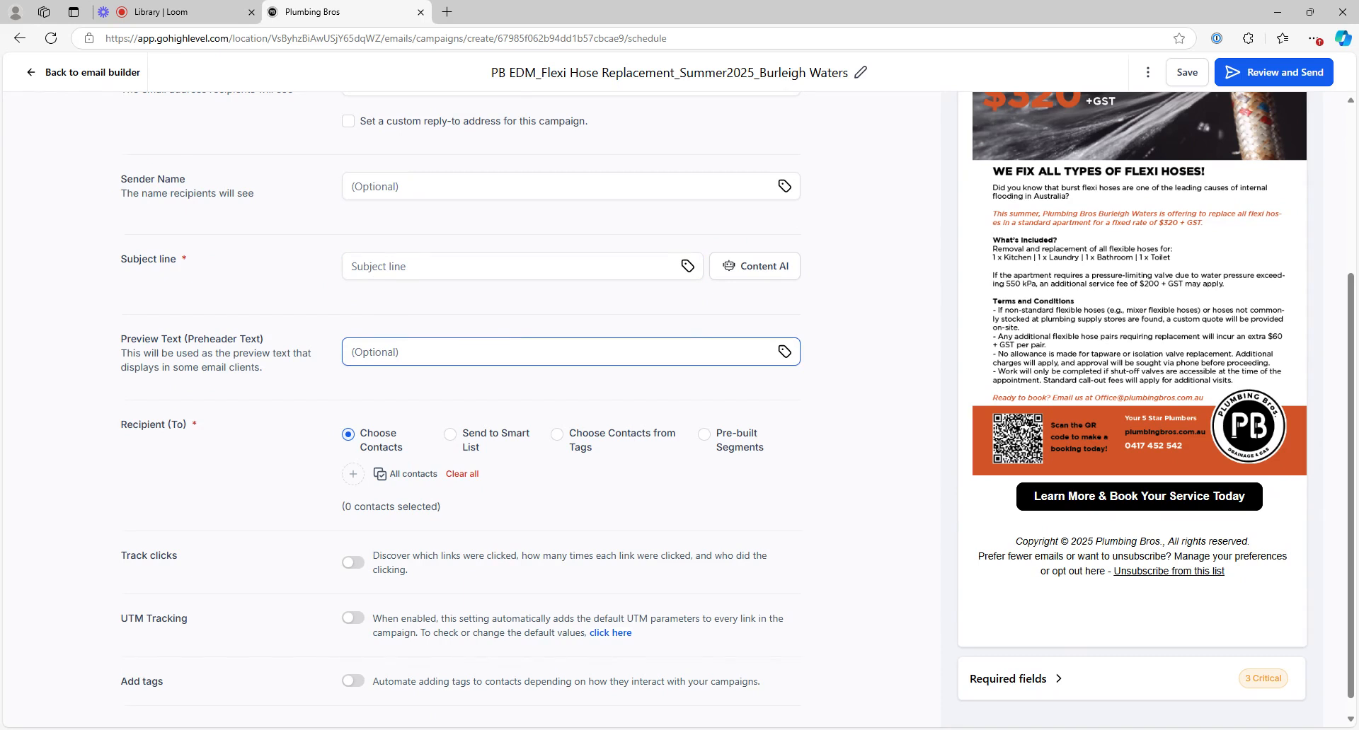
# Select all contacts as the recipients of the email campaign
pyautogui.scroll(-1, 738, 400)
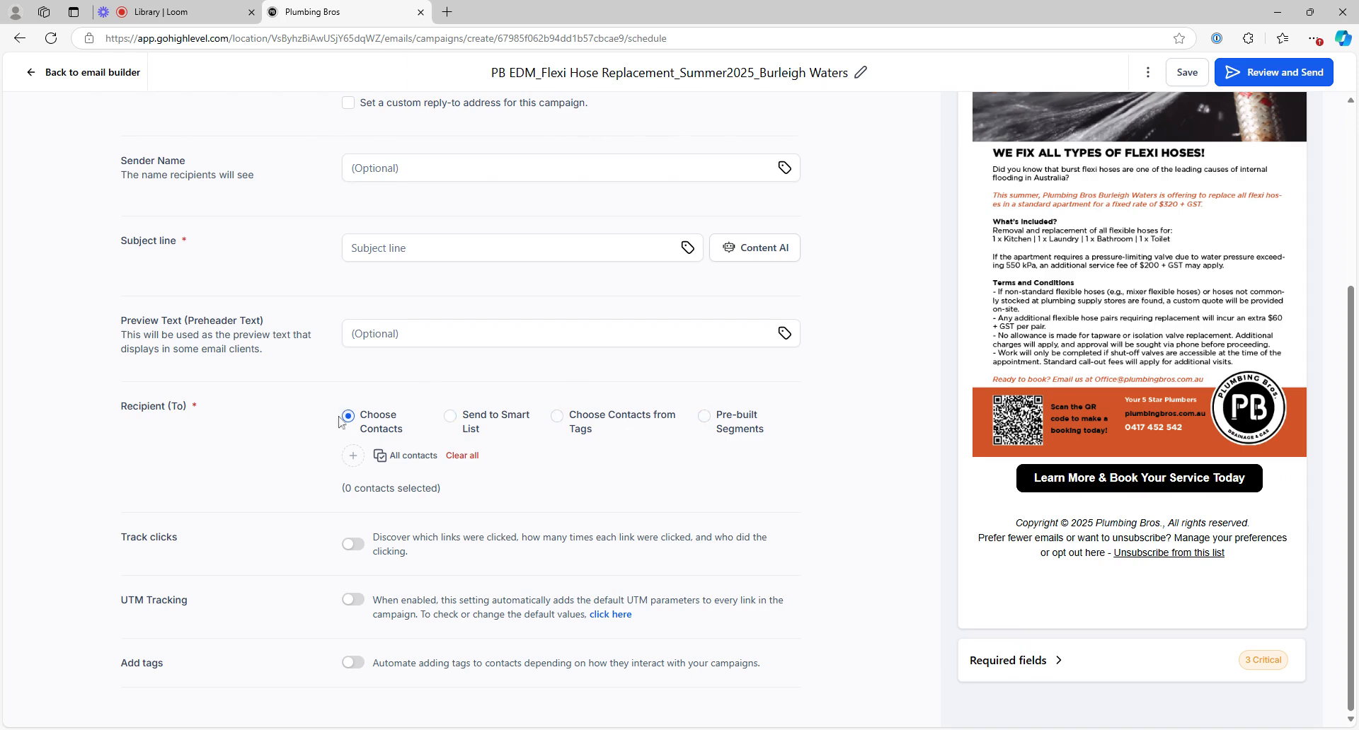
pyautogui.click(384, 458)
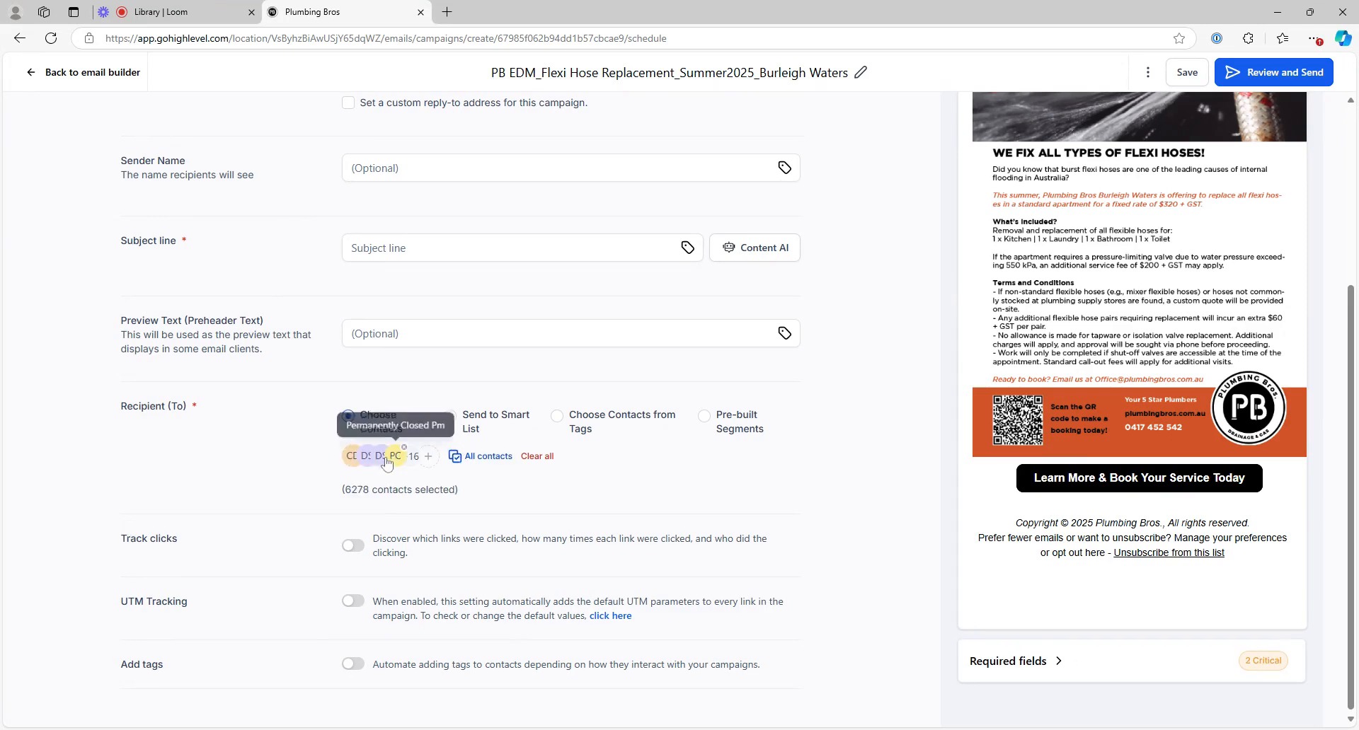
# Clear all contacts from the campaign's recipients and look through the list for choosing individual contacts
pyautogui.click(538, 457)
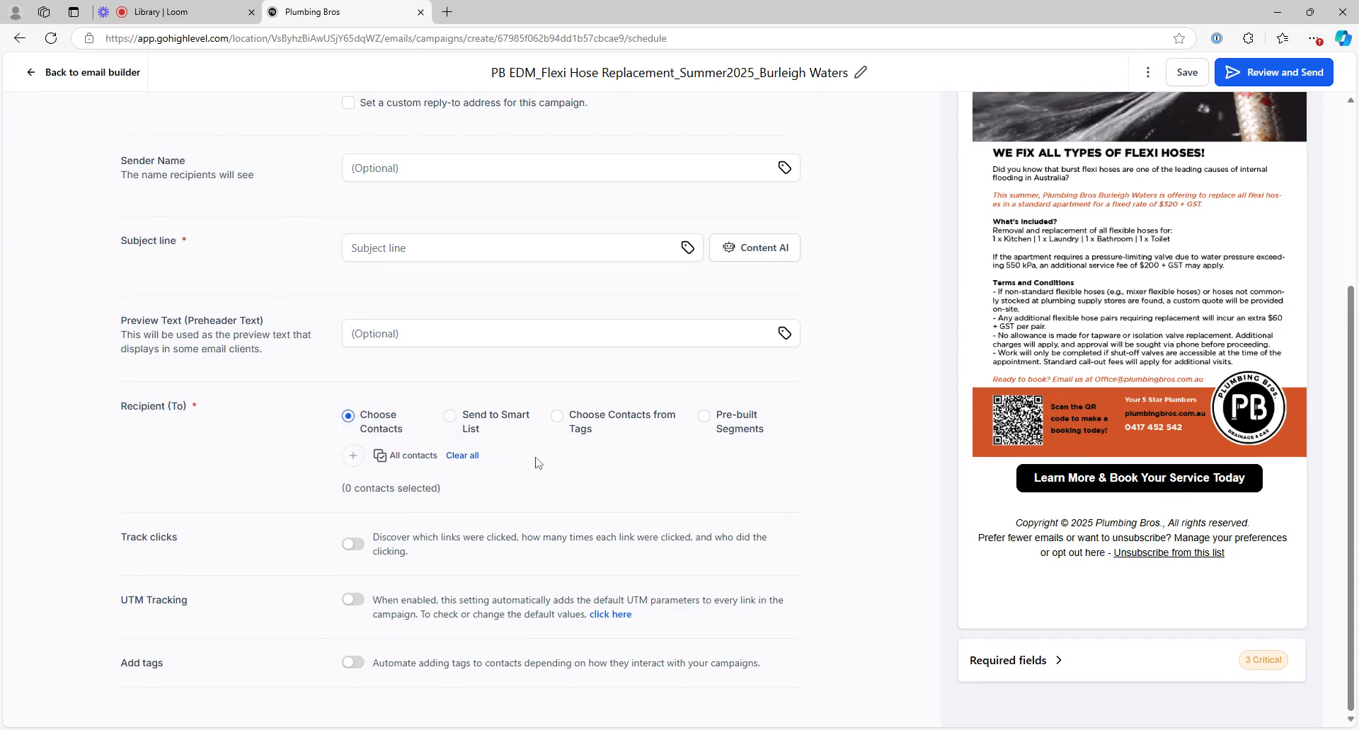
pyautogui.click(355, 458)
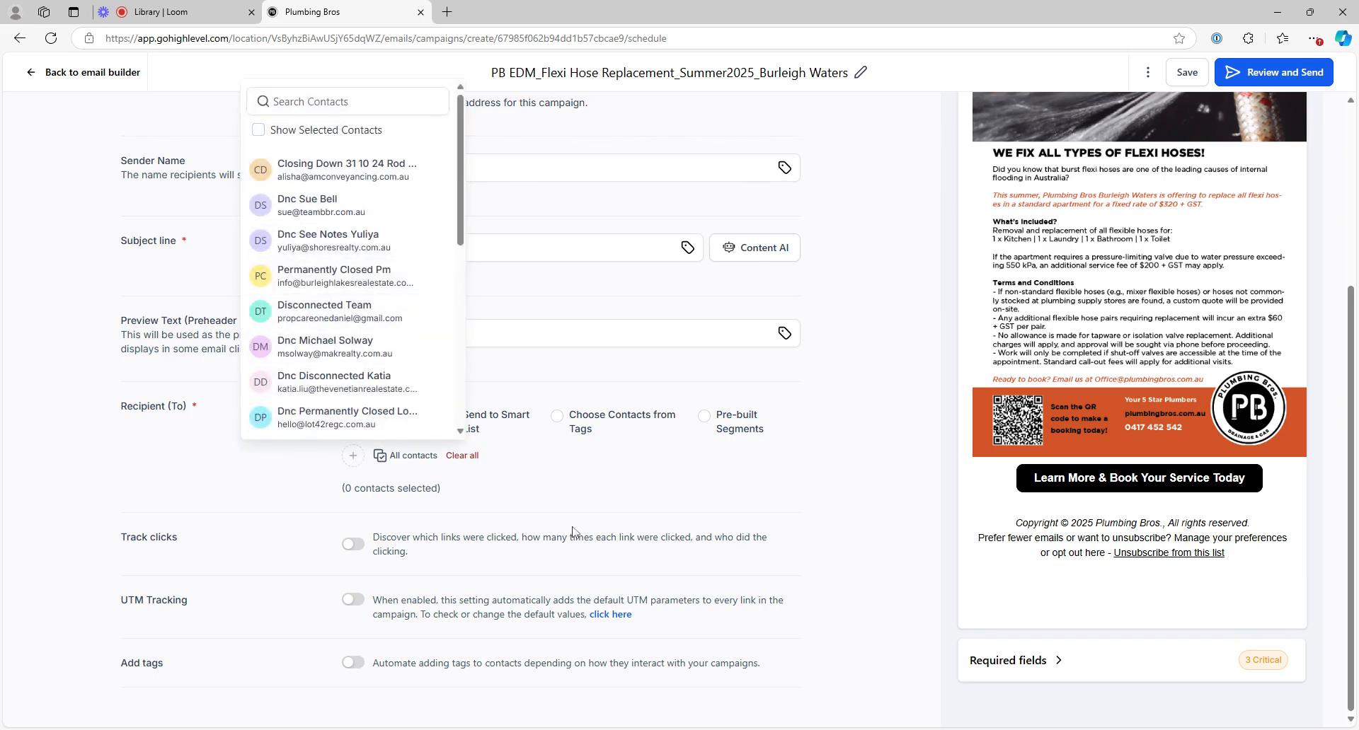
pyautogui.click(534, 479)
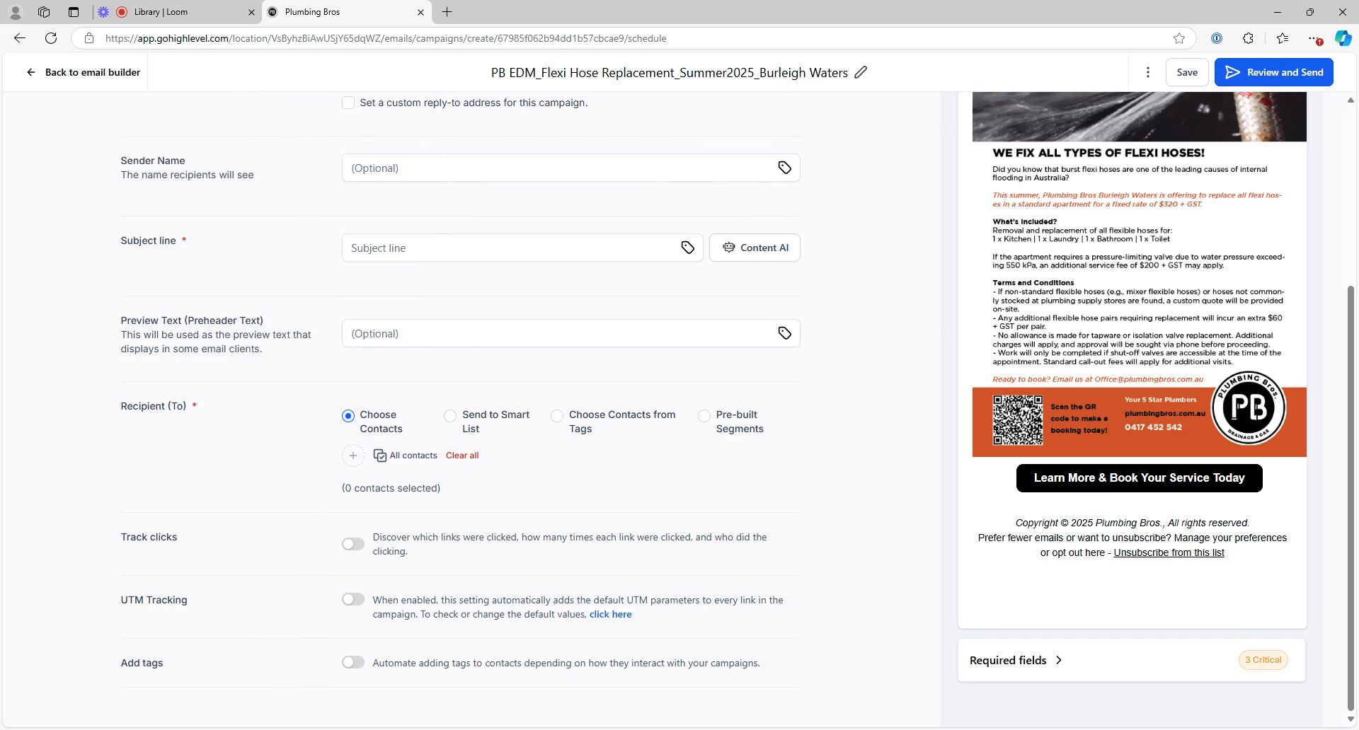
# Examine the lists offered by the Send to Smart List and Choose Contacts from Tags recipient options without selecting any
pyautogui.click(450, 419)
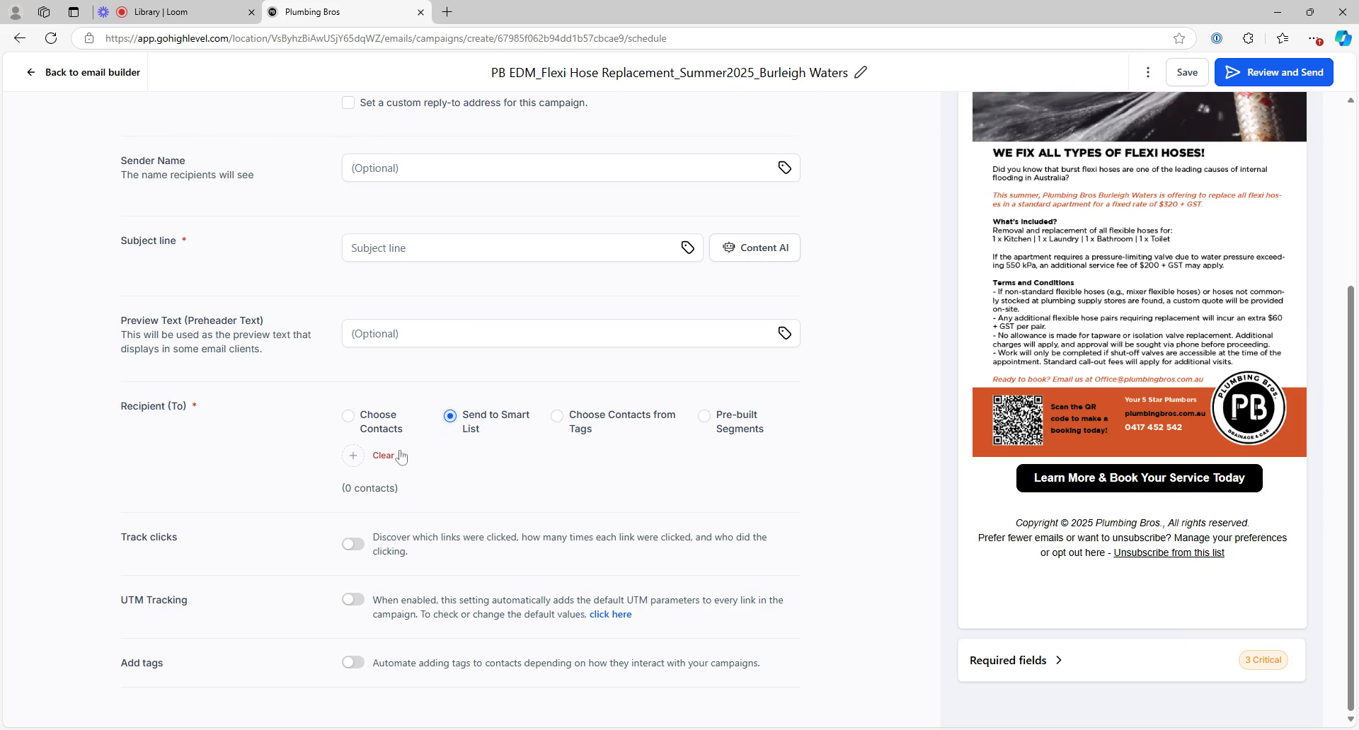
pyautogui.click(357, 459)
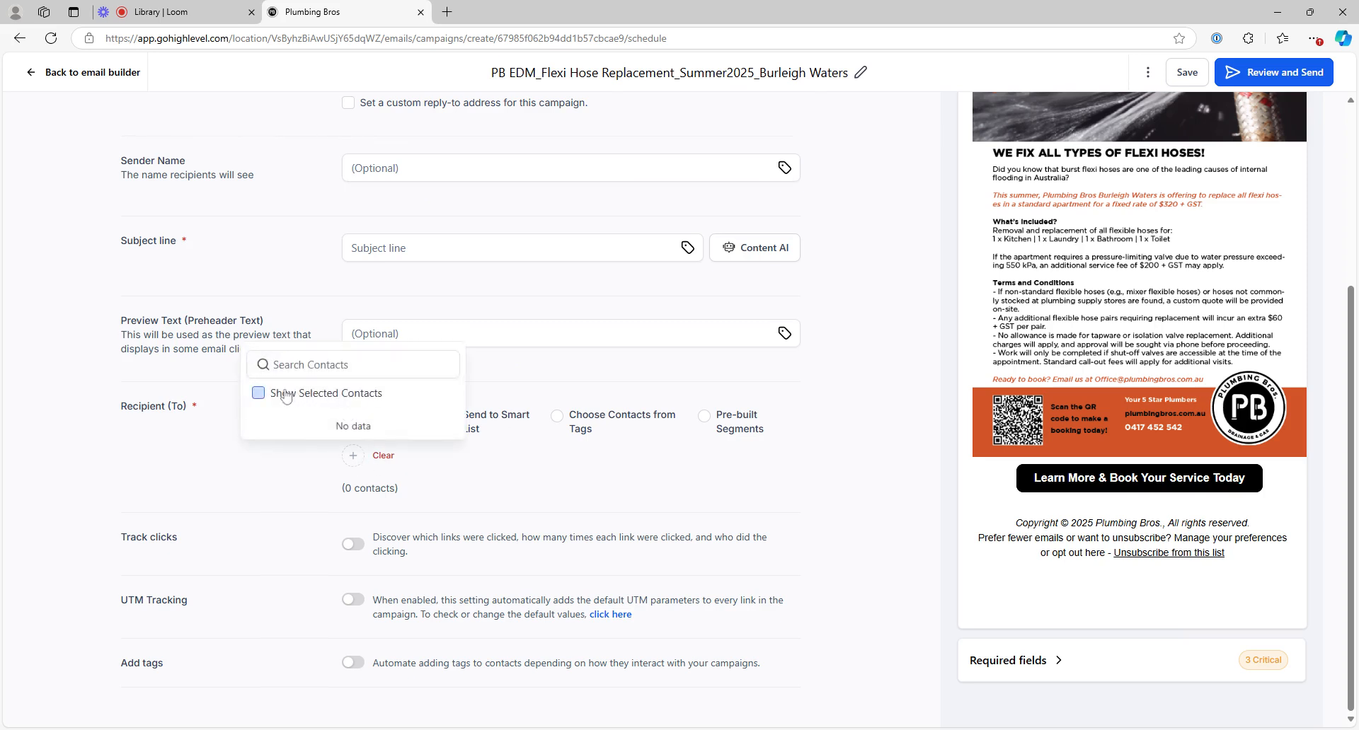
pyautogui.click(526, 459)
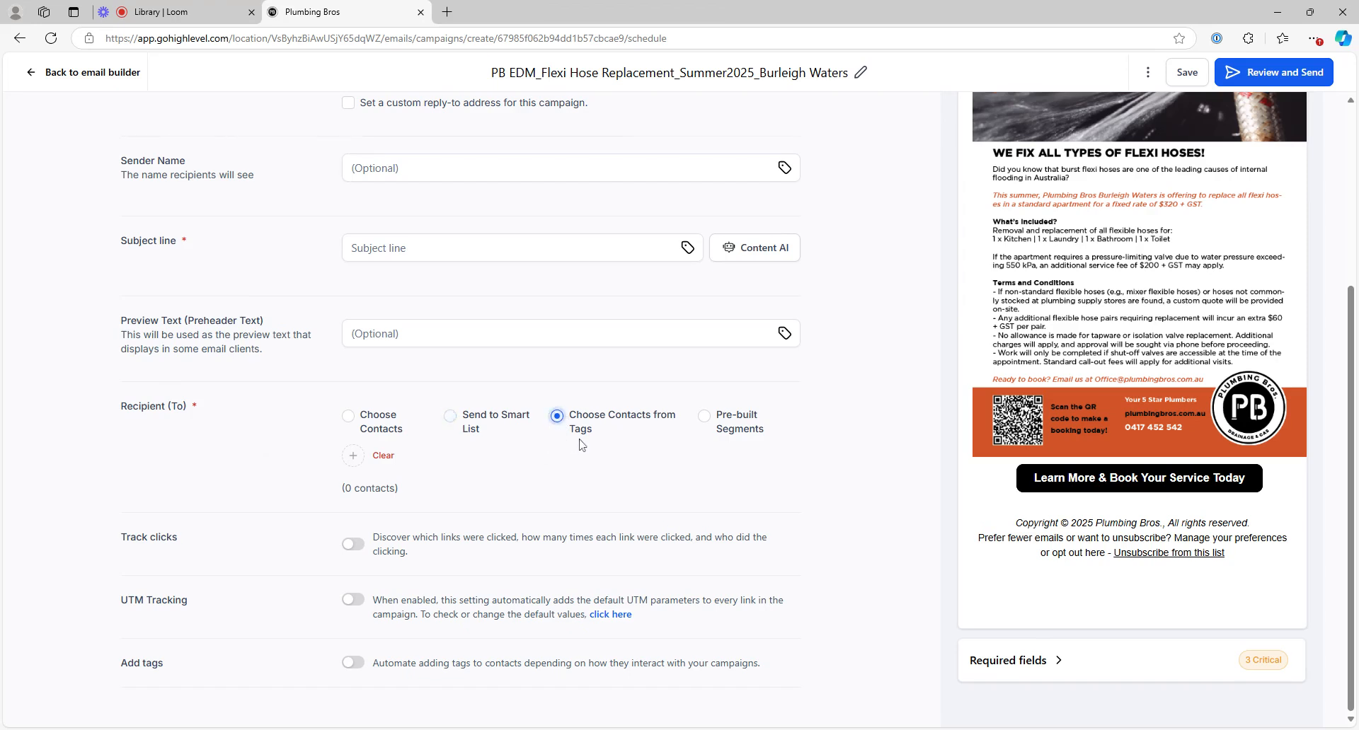
pyautogui.click(354, 459)
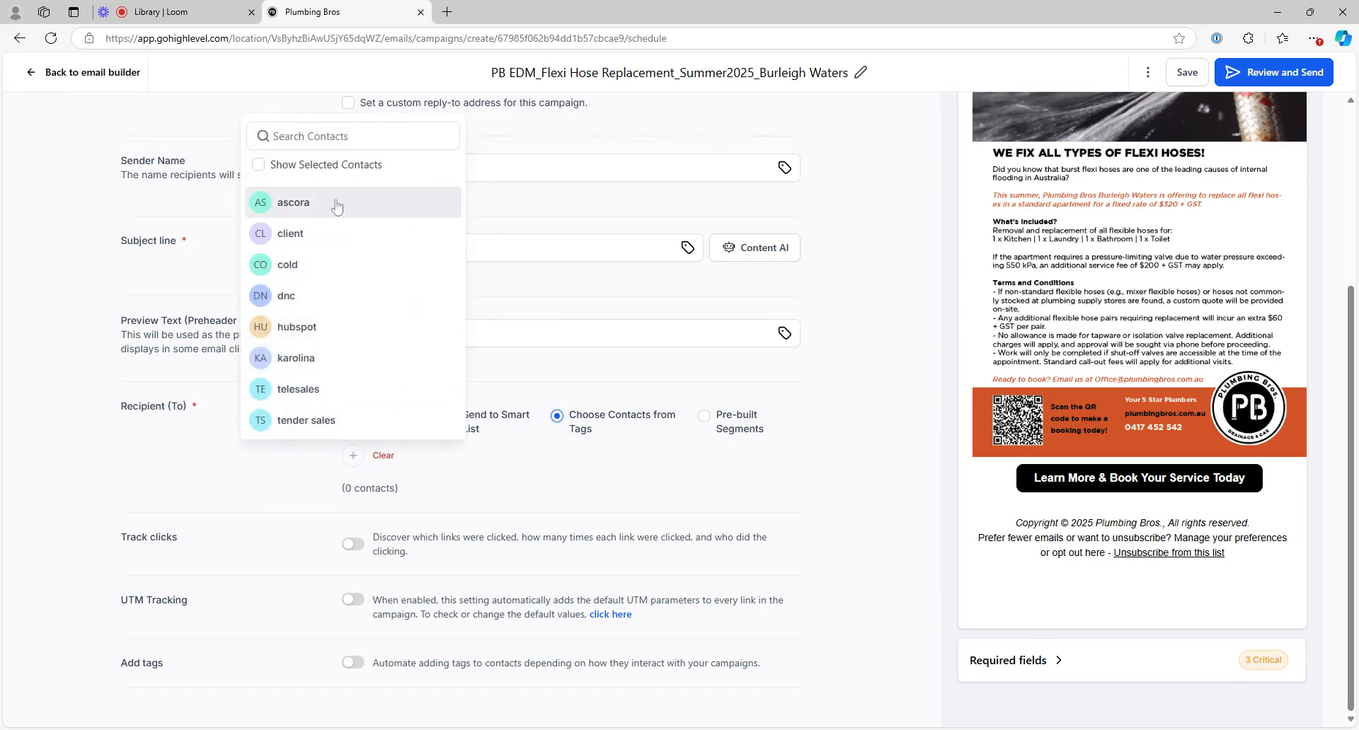
pyautogui.click(651, 469)
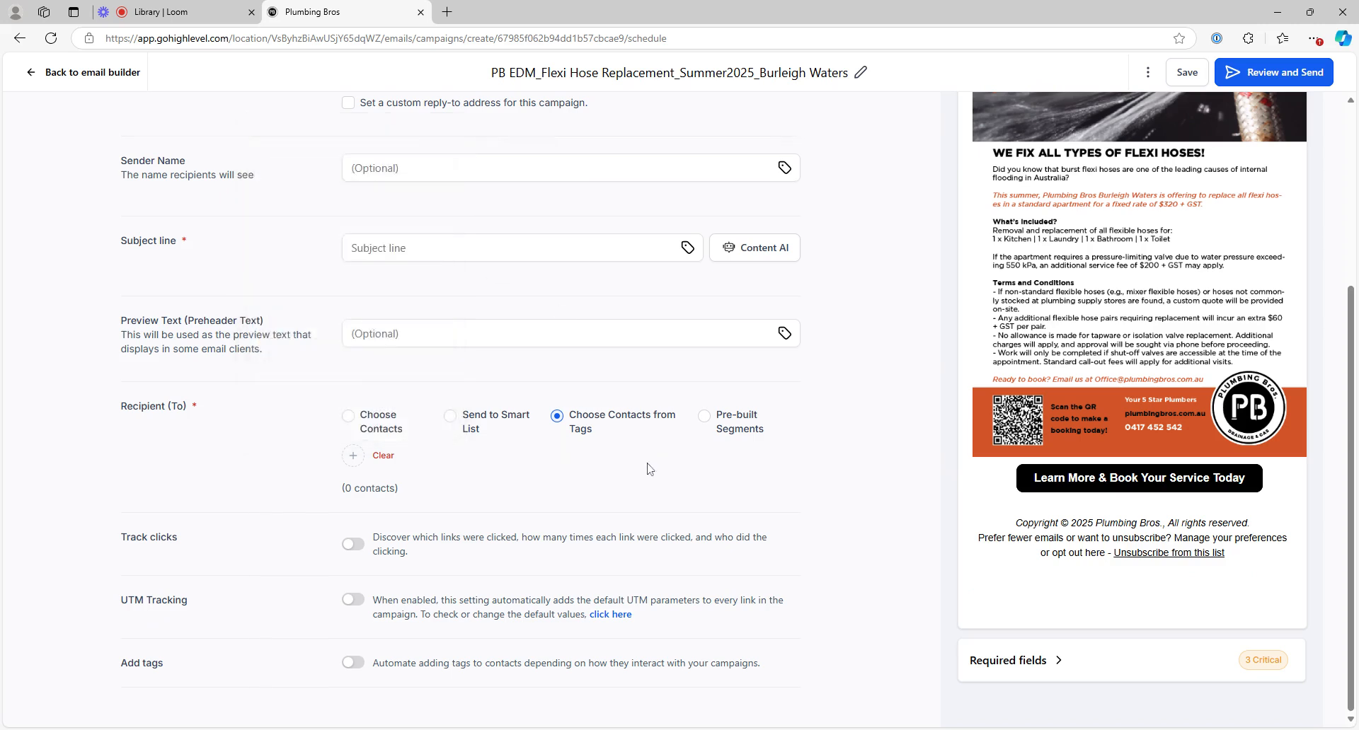
# Switch the recipient method to Pre-built Segments and look over the available segments without choosing one
pyautogui.click(705, 418)
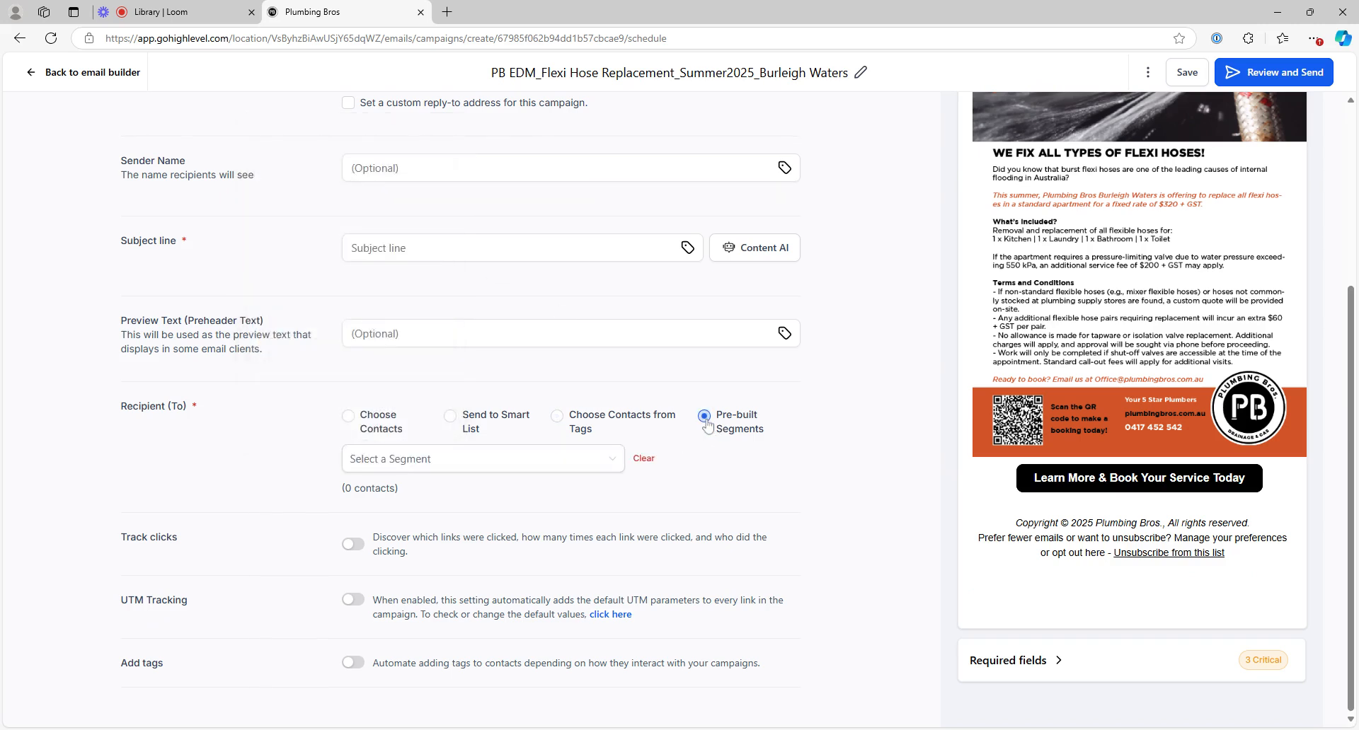
pyautogui.click(617, 466)
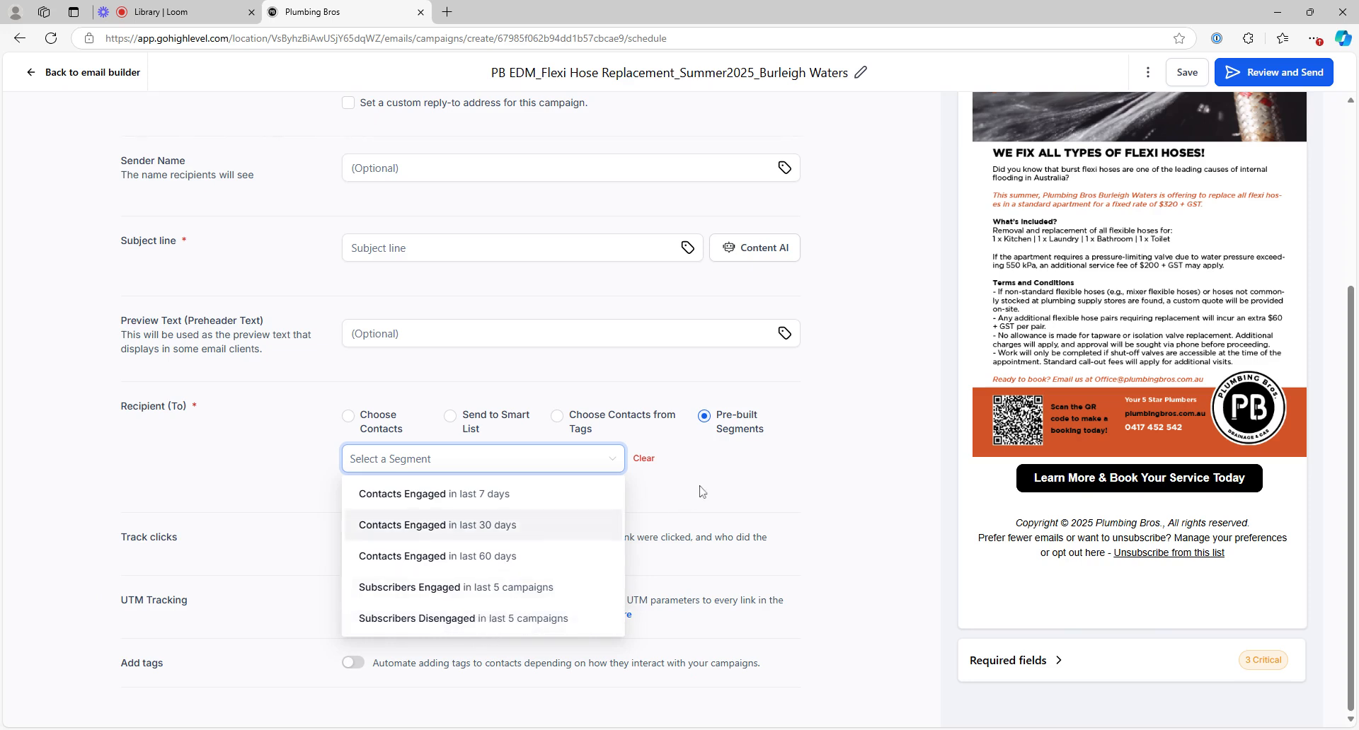
pyautogui.click(507, 522)
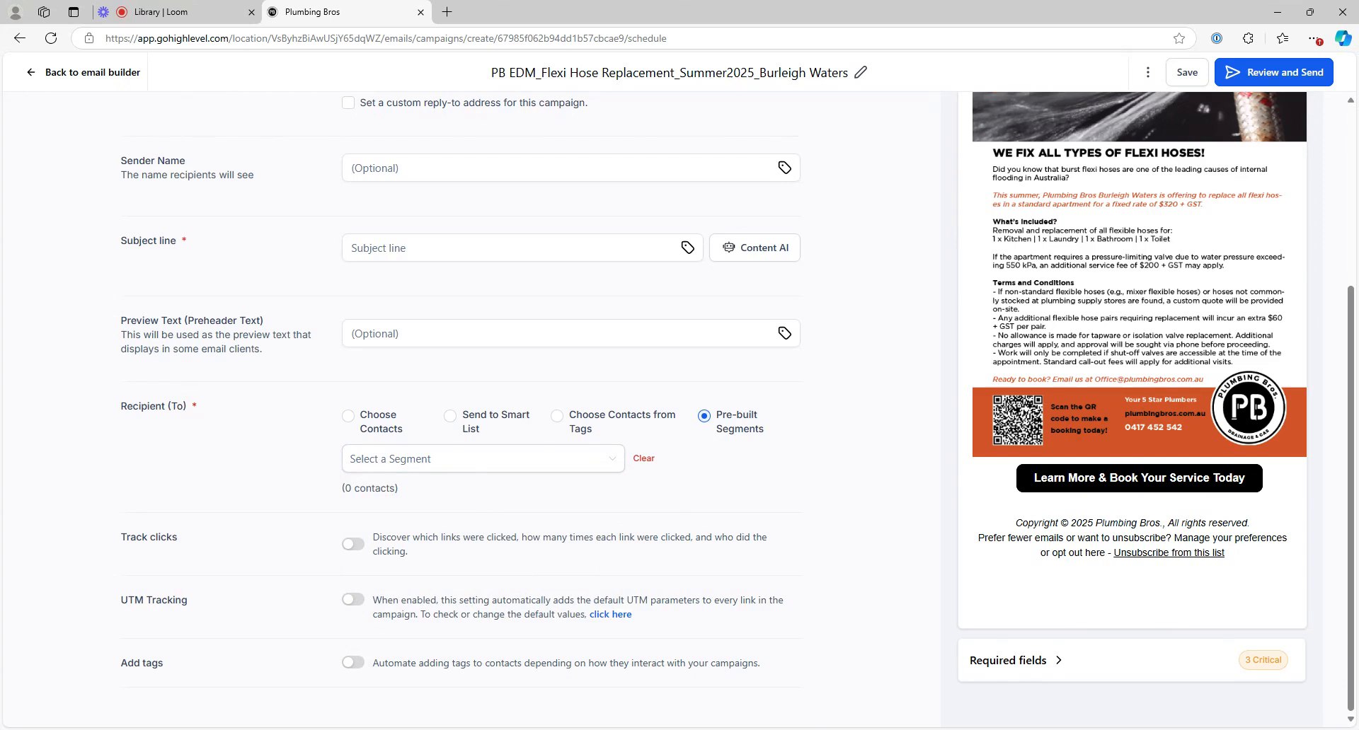
# Enable Track clicks and UTM Tracking for the campaign
pyautogui.click(356, 544)
pyautogui.click(353, 599)
# Enable Add tags, examine the options for its tagging conditions, discard them, and disable Add tags again
pyautogui.click(359, 663)
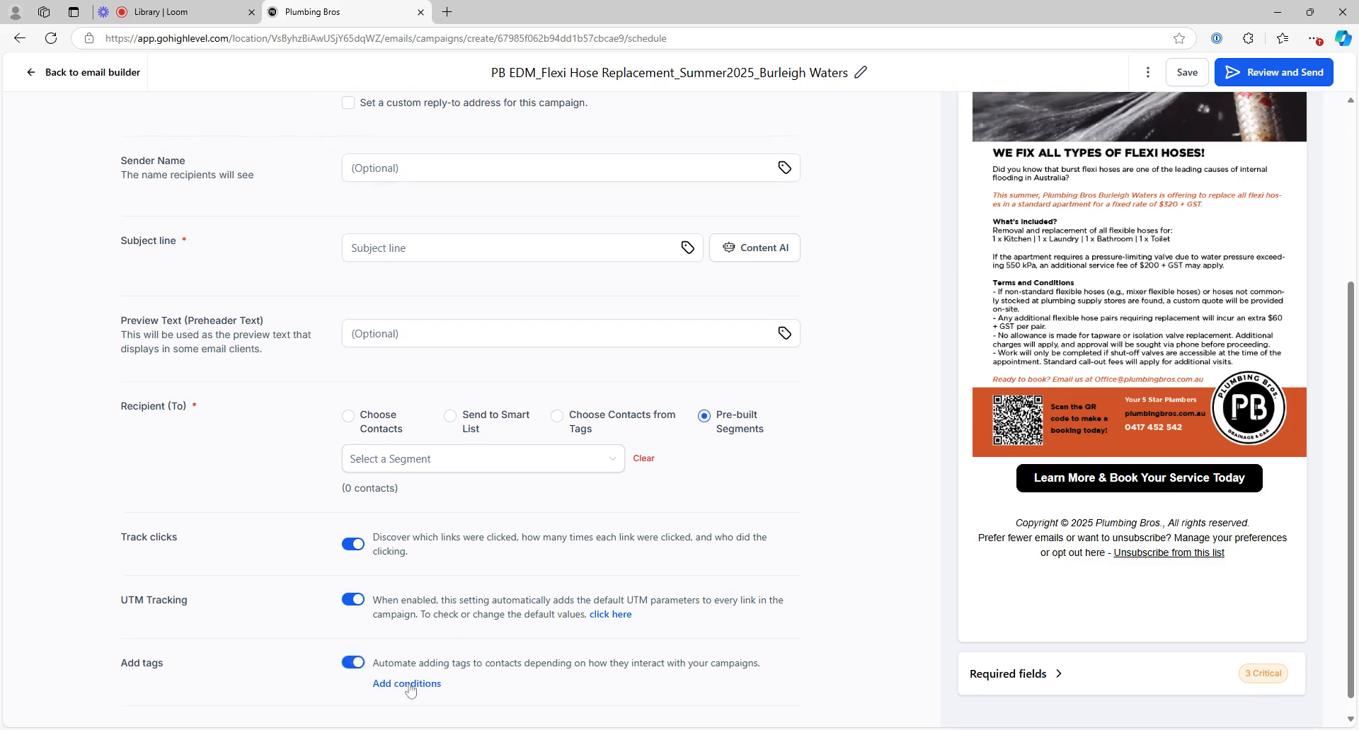
pyautogui.click(408, 683)
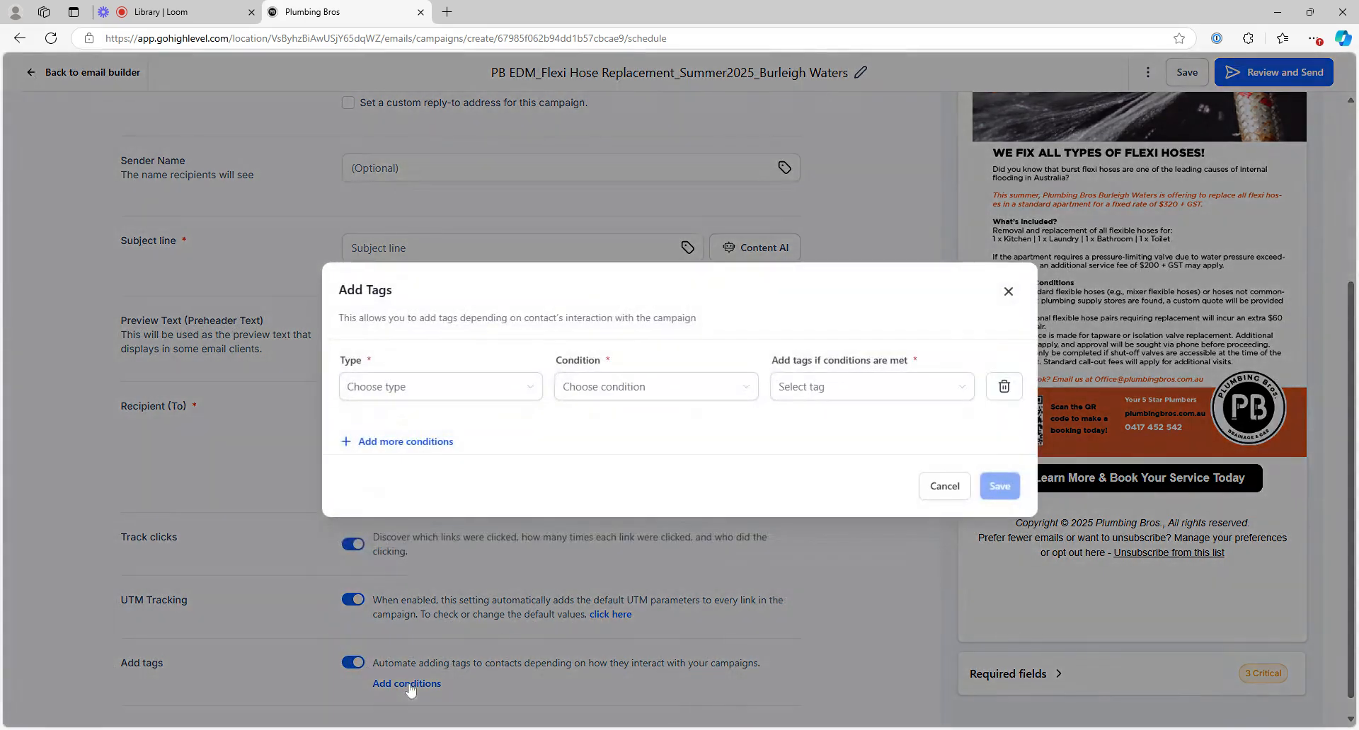
pyautogui.click(650, 393)
pyautogui.click(474, 388)
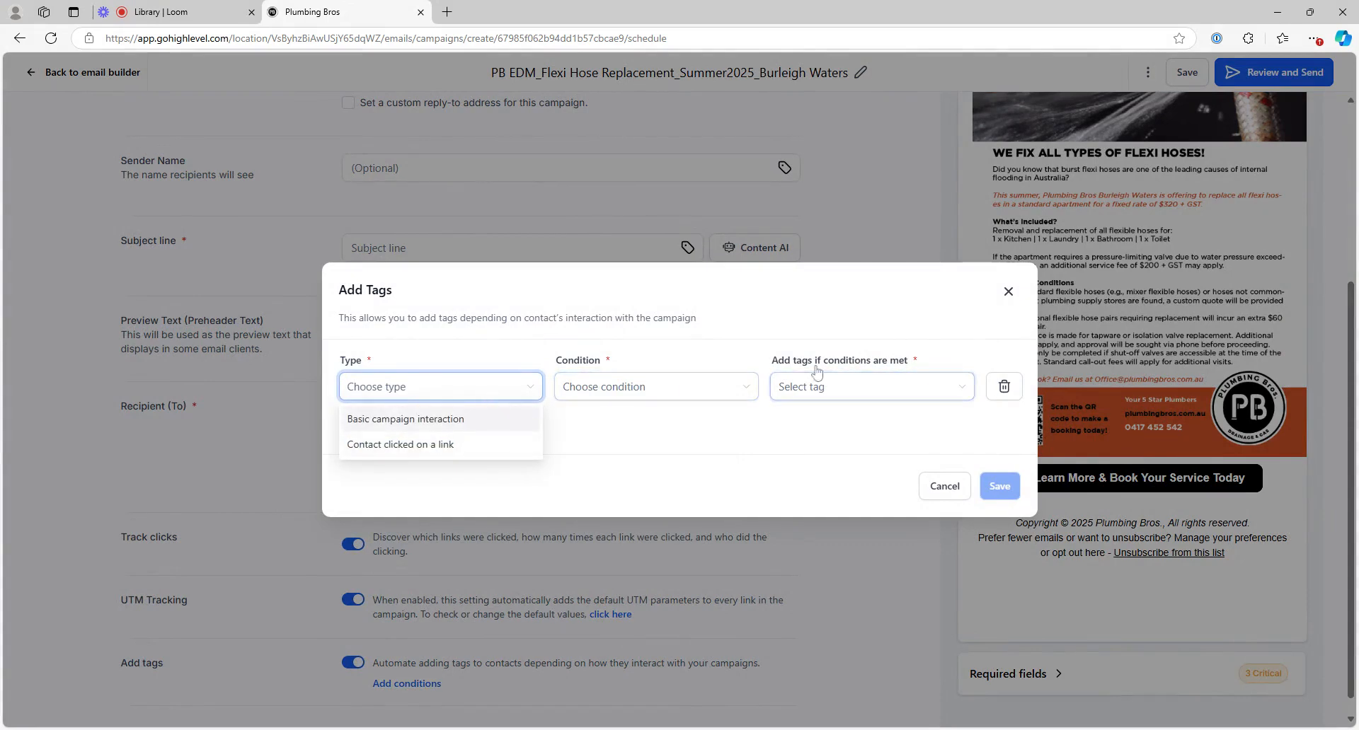
pyautogui.click(944, 487)
pyautogui.scroll(-1, 738, 401)
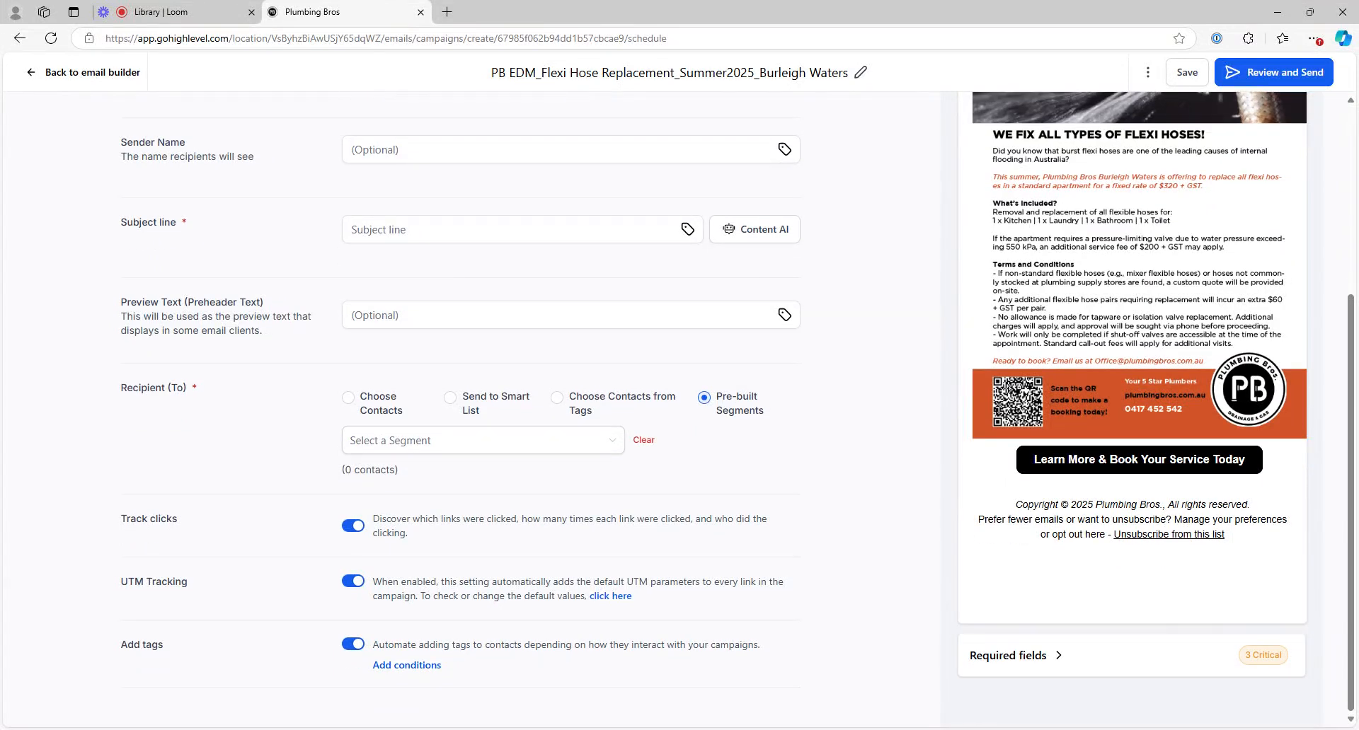
pyautogui.click(356, 646)
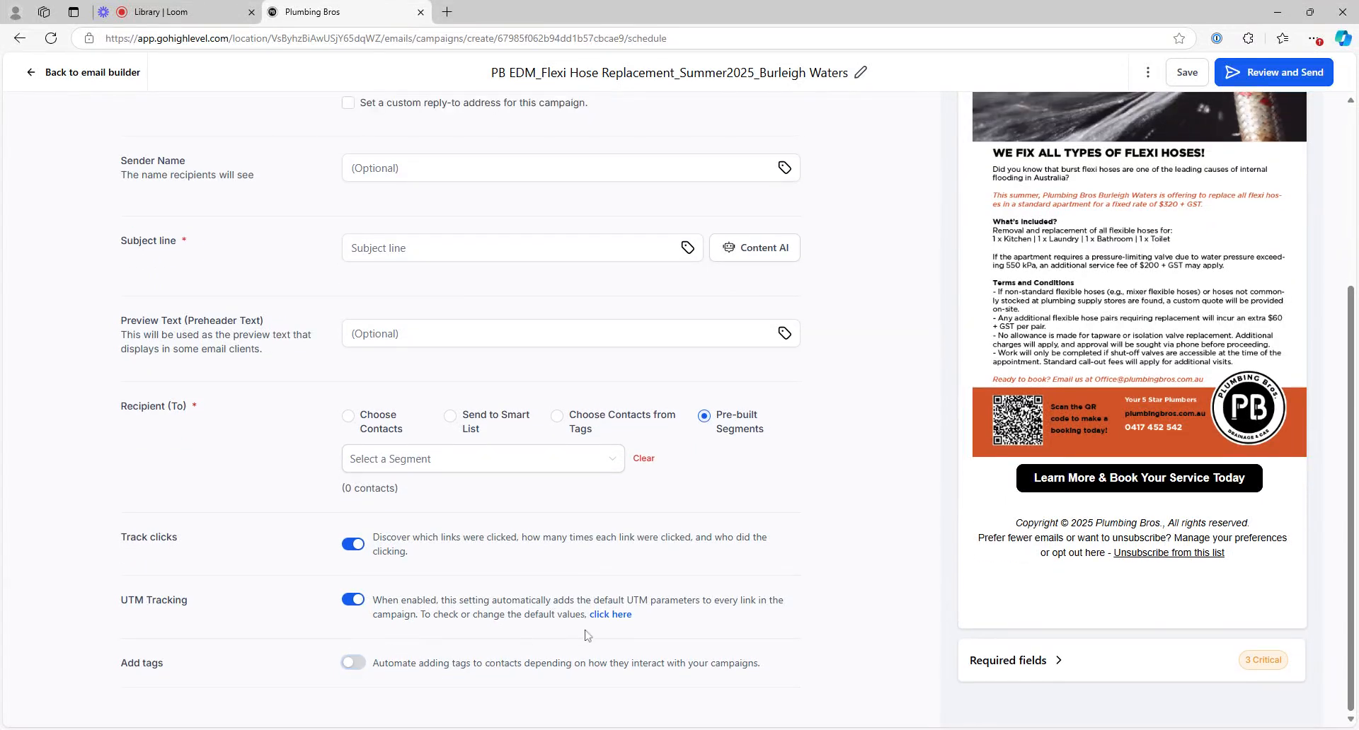
pyautogui.scroll(3, 1156, 202)
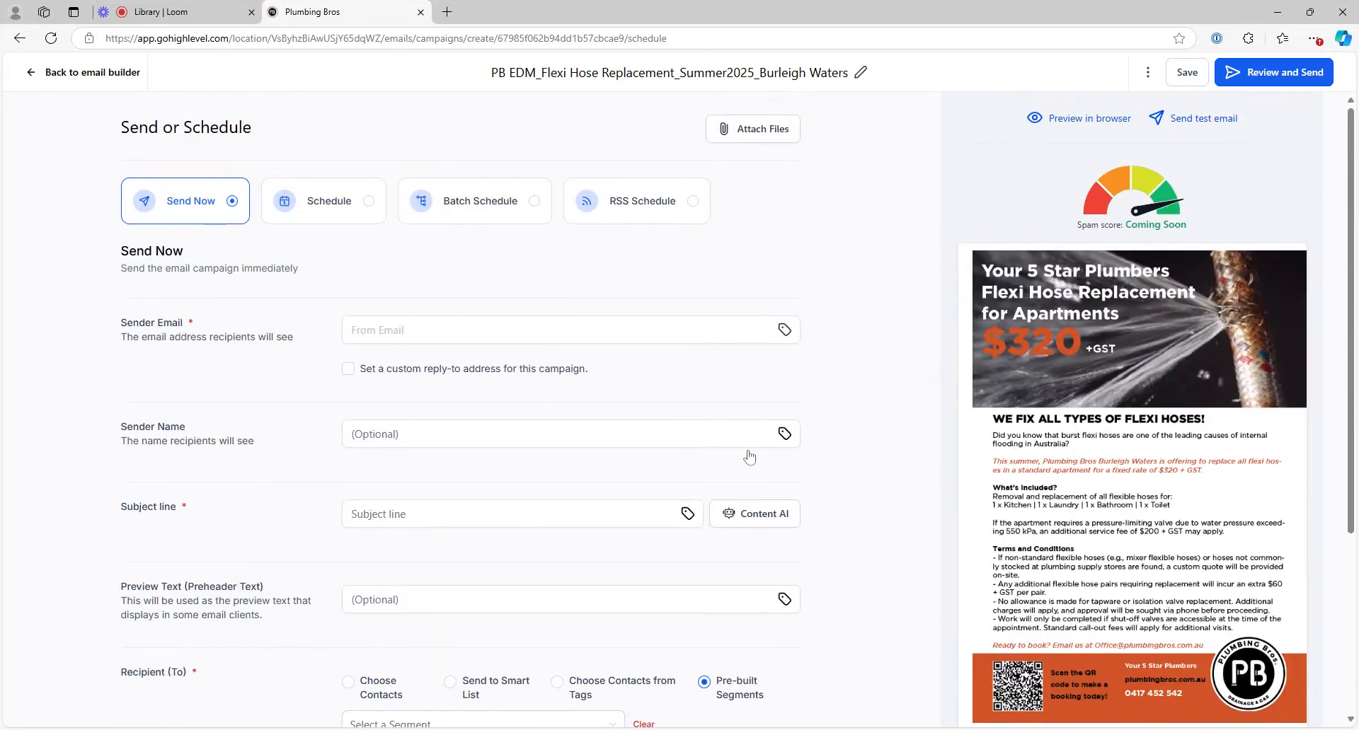
pyautogui.scroll(-3, 634, 381)
pyautogui.scroll(4, 634, 380)
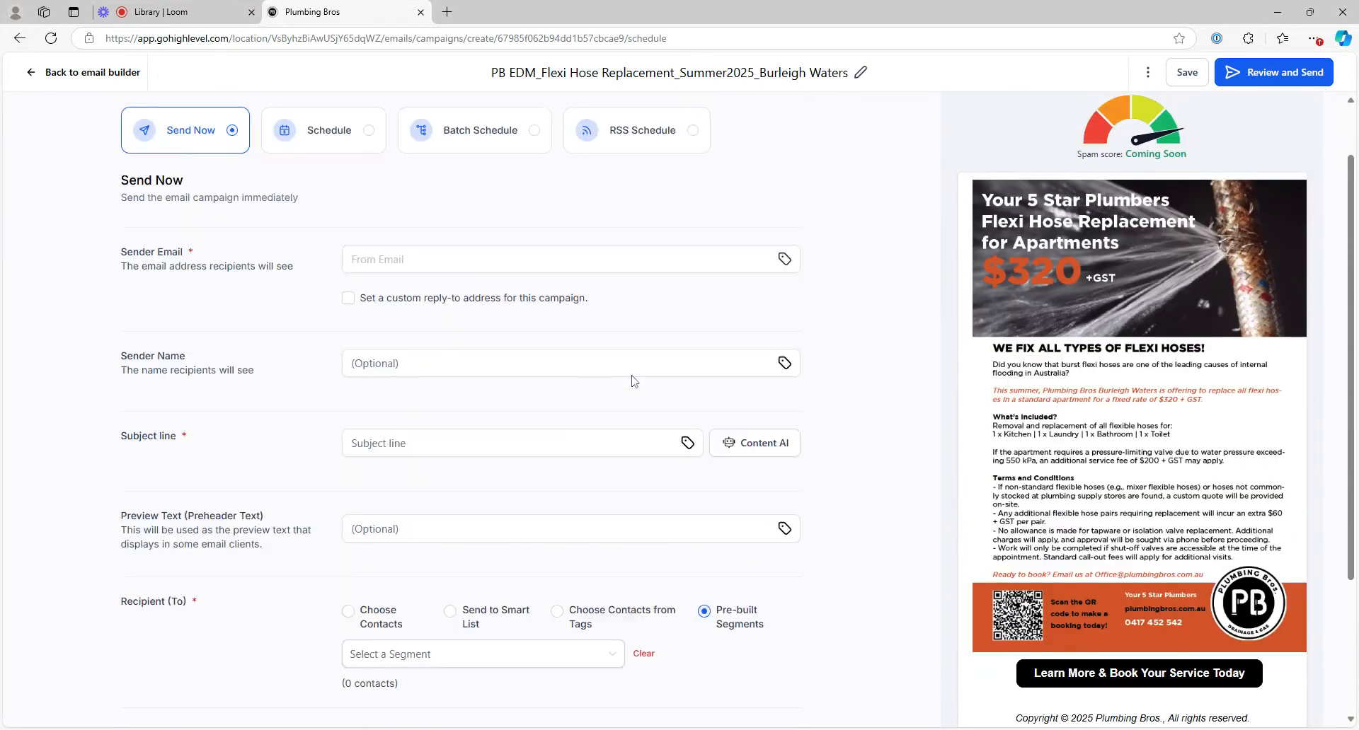